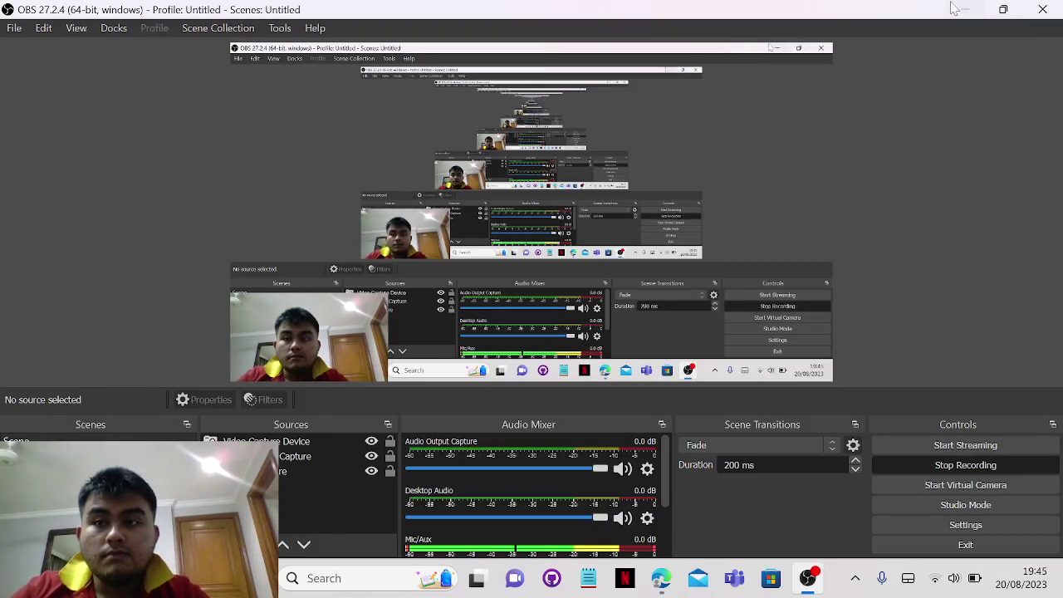
# Step: Hide OBS and maximize the Edge browser to fill the screen
pyautogui.click(963, 10)
pyautogui.moveTo(809, 55)
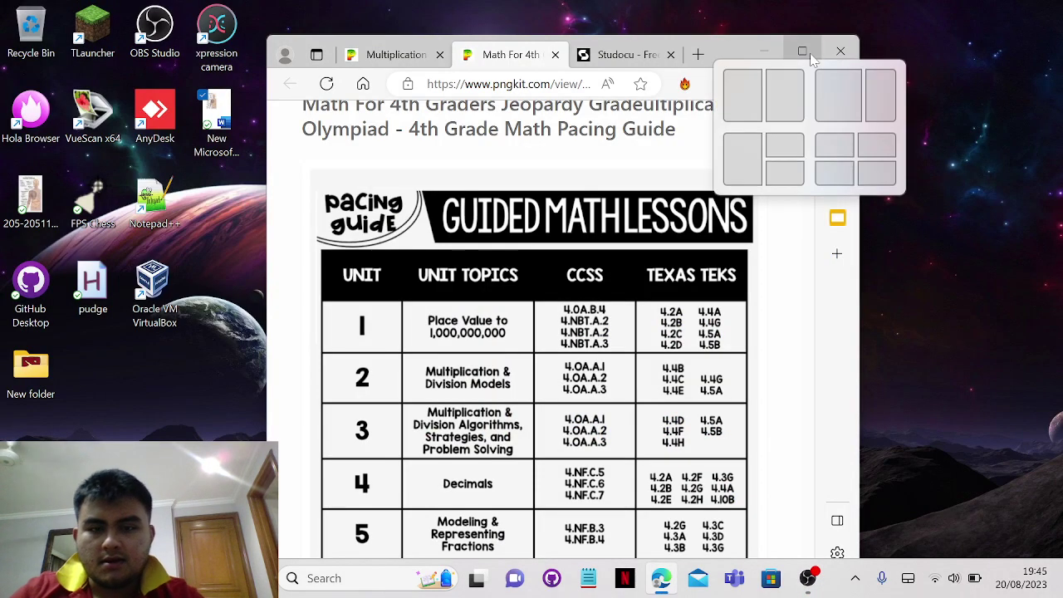
pyautogui.click(807, 50)
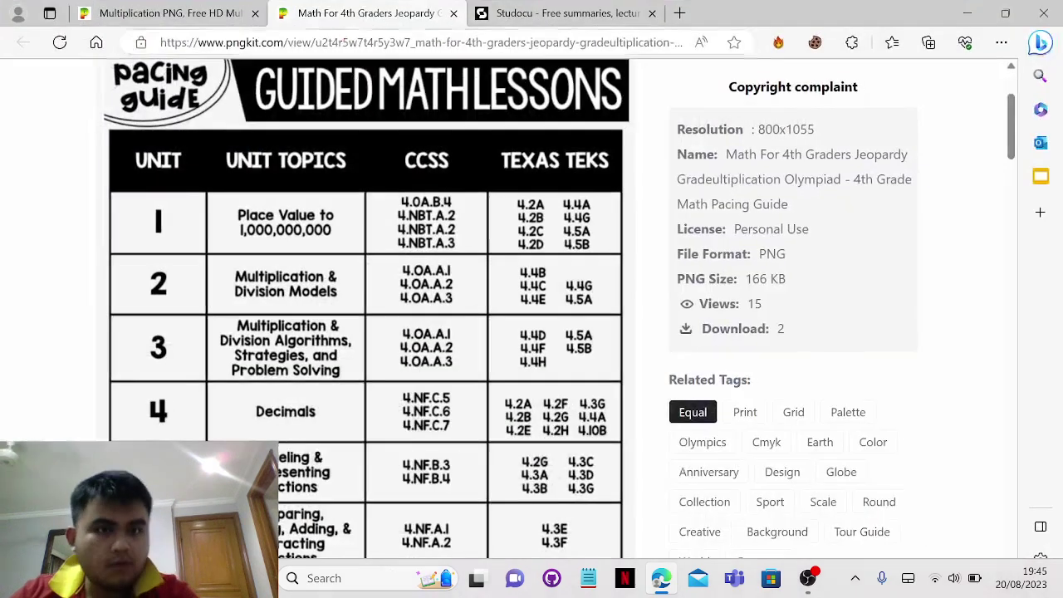
# Step: Go back from the multiplication results to the PNGkit home page with the 'math problem' search
pyautogui.click(129, 15)
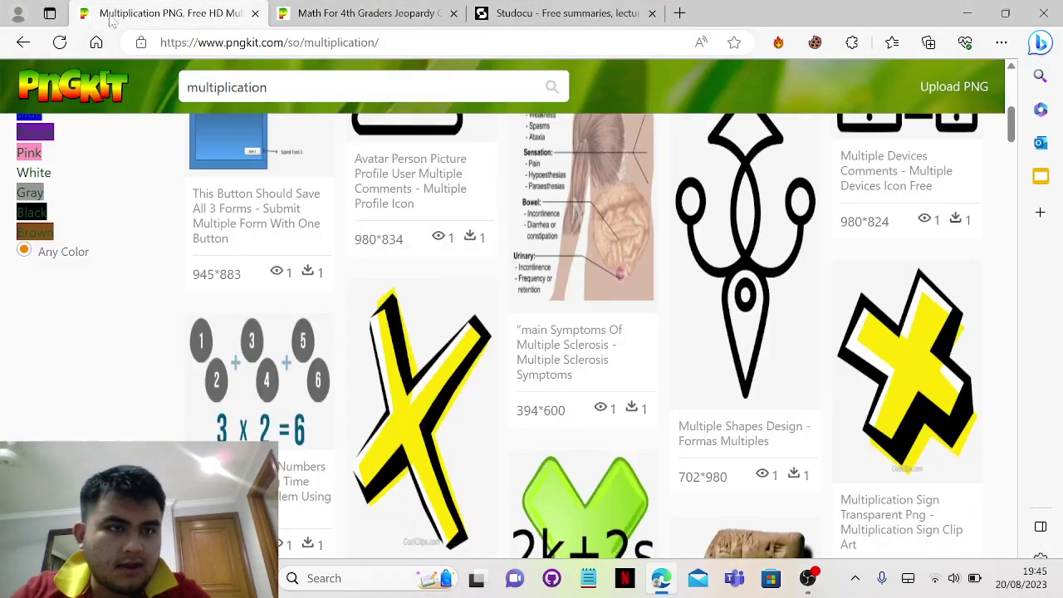
pyautogui.click(24, 43)
pyautogui.click(23, 43)
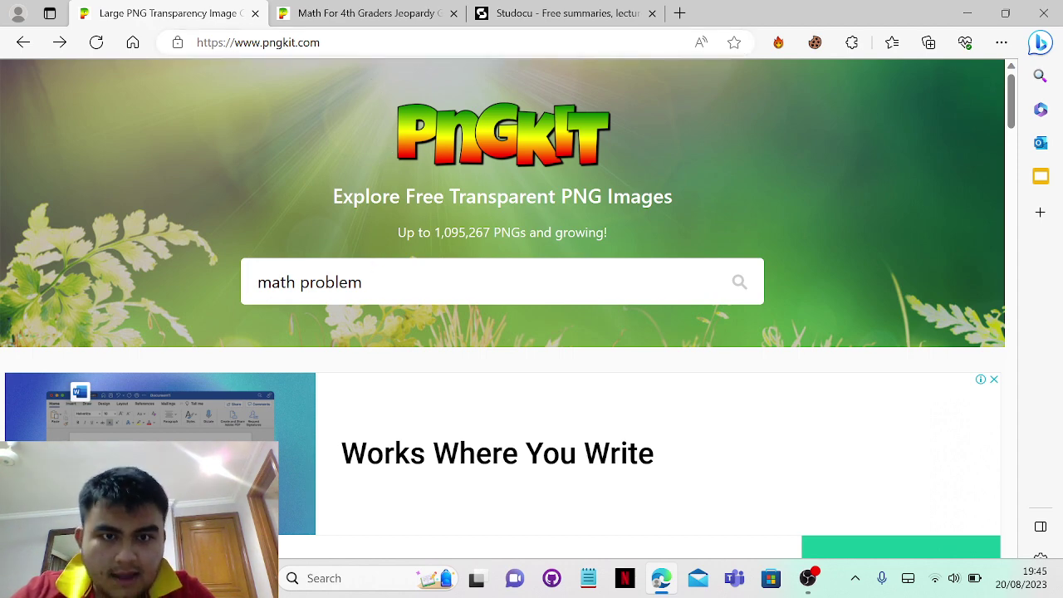
# Step: On the Studocu tab, check notifications confirming earlier uploads were approved
pyautogui.click(565, 13)
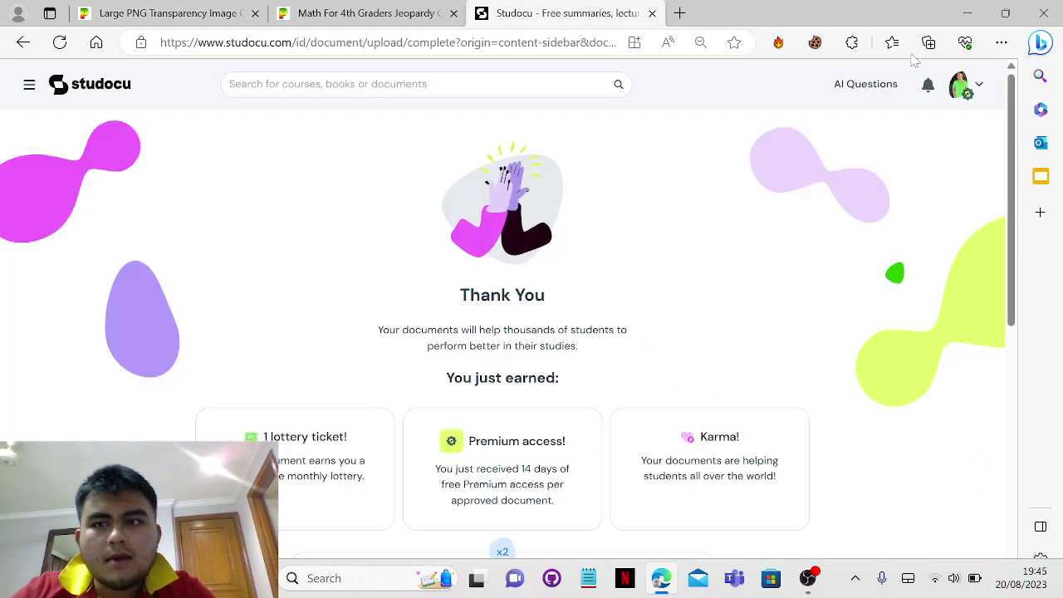
pyautogui.click(935, 88)
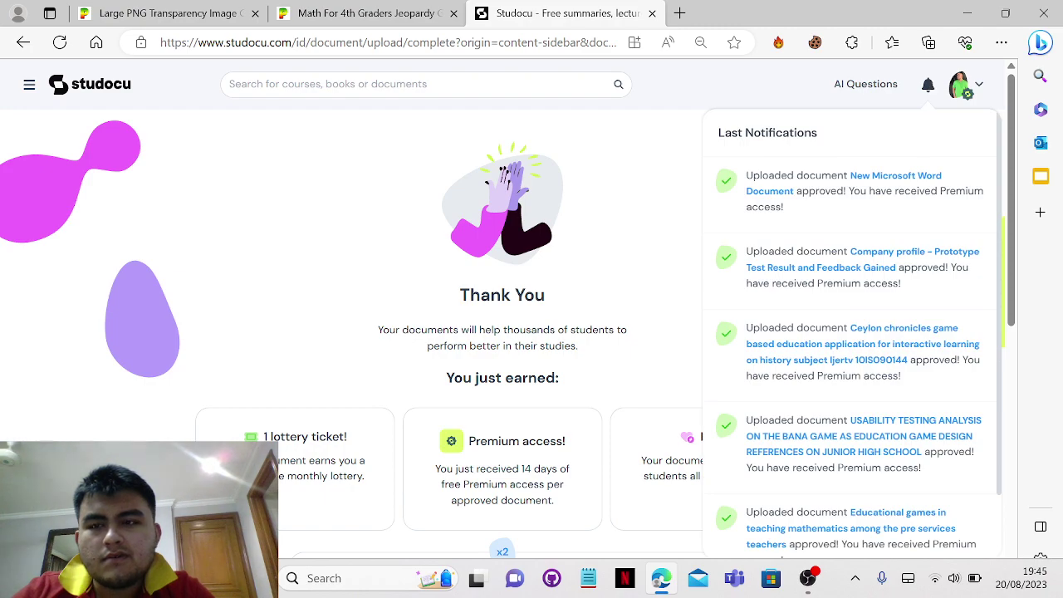
pyautogui.click(523, 165)
# Step: Start uploading another document, then return to the math pacing guide tab
pyautogui.scroll(-6, 531, 191)
pyautogui.scroll(2, 537, 199)
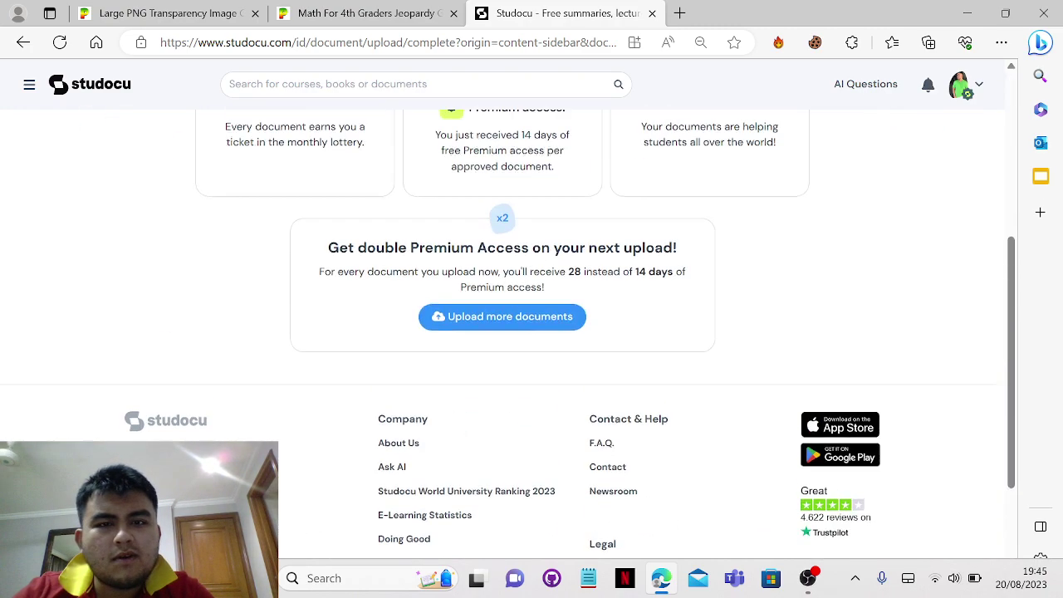
pyautogui.click(501, 317)
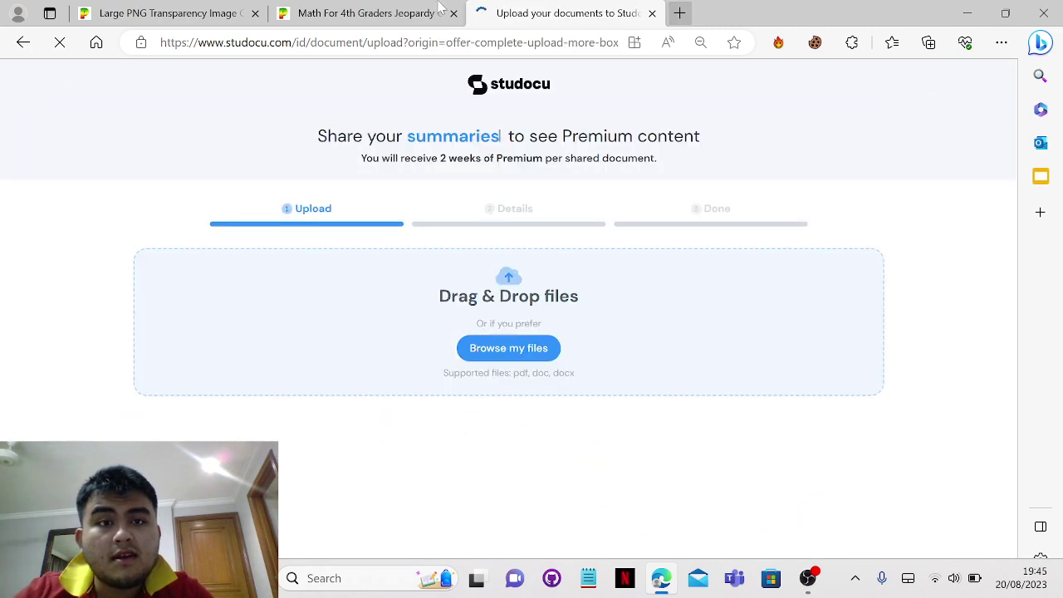
pyautogui.click(366, 12)
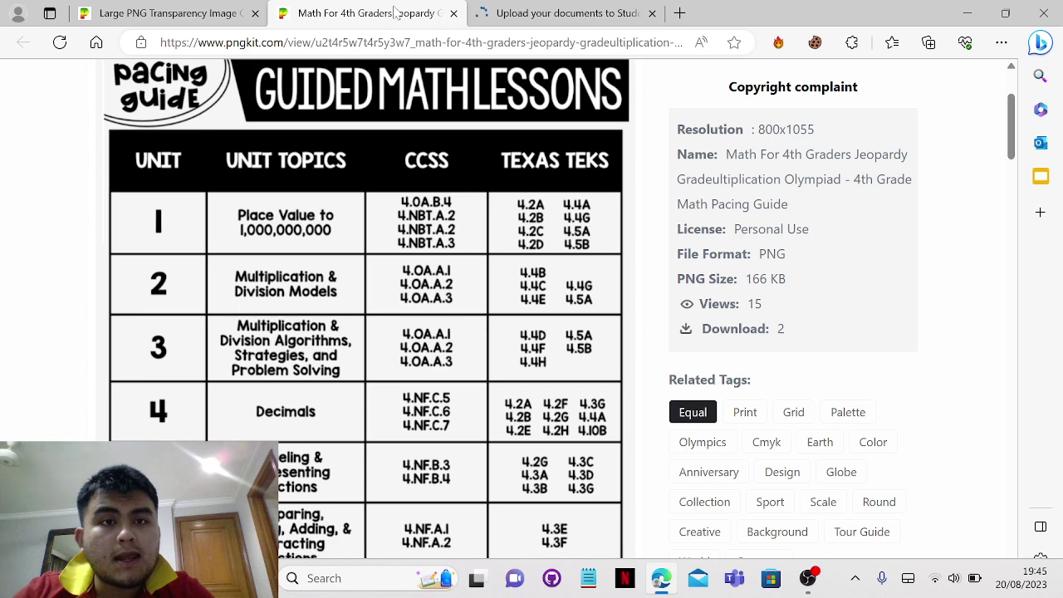
# Step: Replace 'math' with 'business' in the PNGkit search to look for business problem images
pyautogui.click(162, 13)
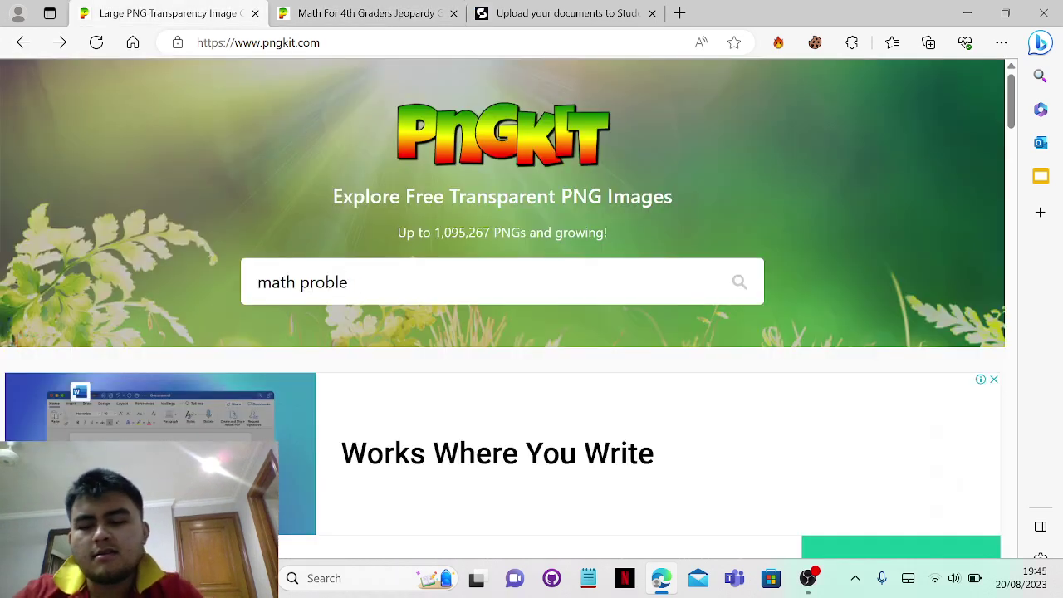
pyautogui.moveTo(295, 283); pyautogui.dragTo(213, 290)
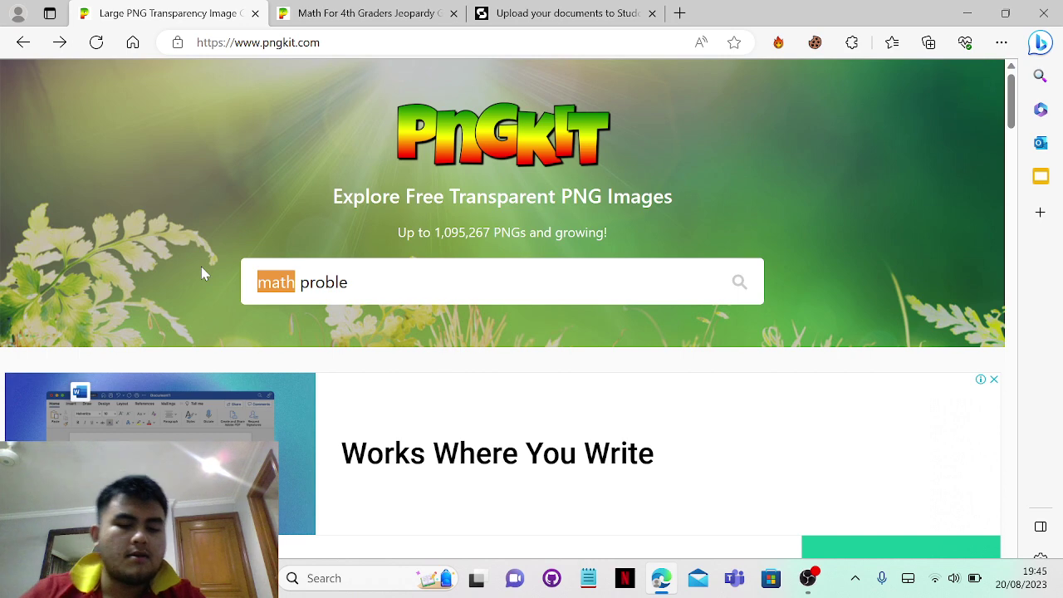
pyautogui.write('business')
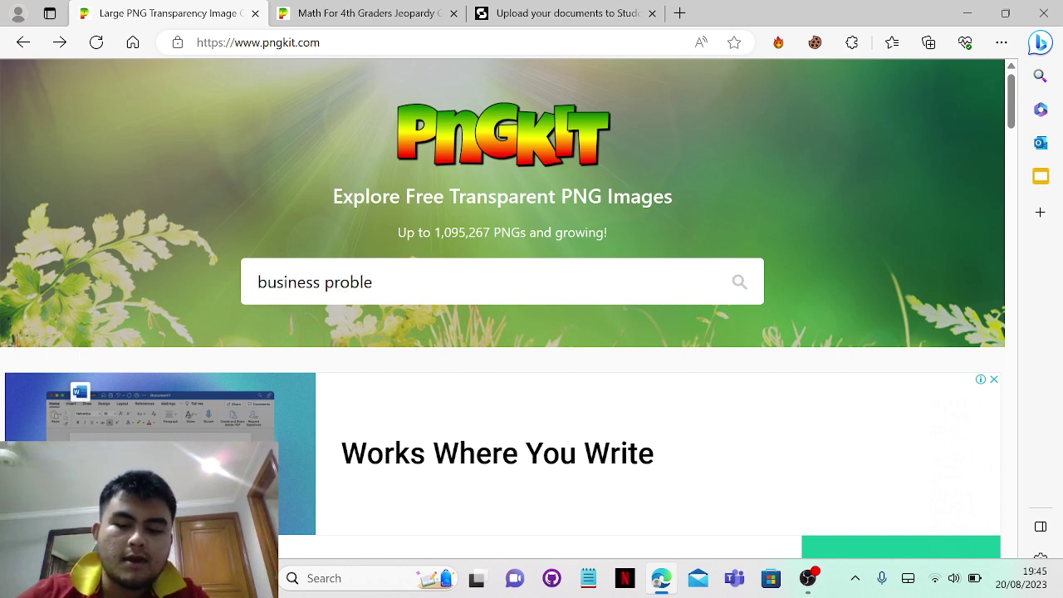
# Step: Scroll through the business problem results to find the Ongo Energy image
pyautogui.scroll(-6, 465, 282)
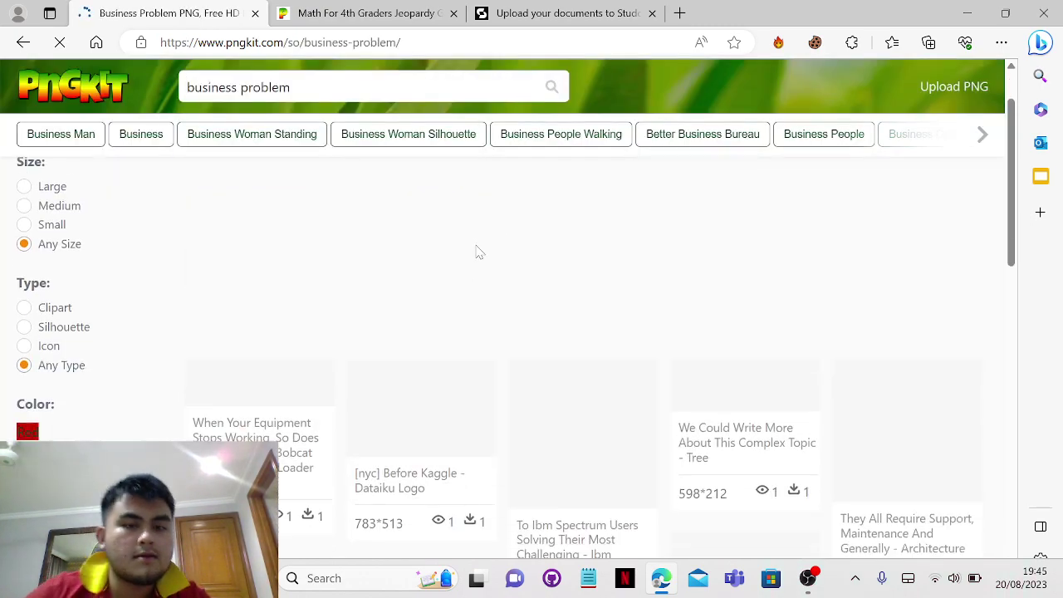
pyautogui.scroll(-5, 515, 316)
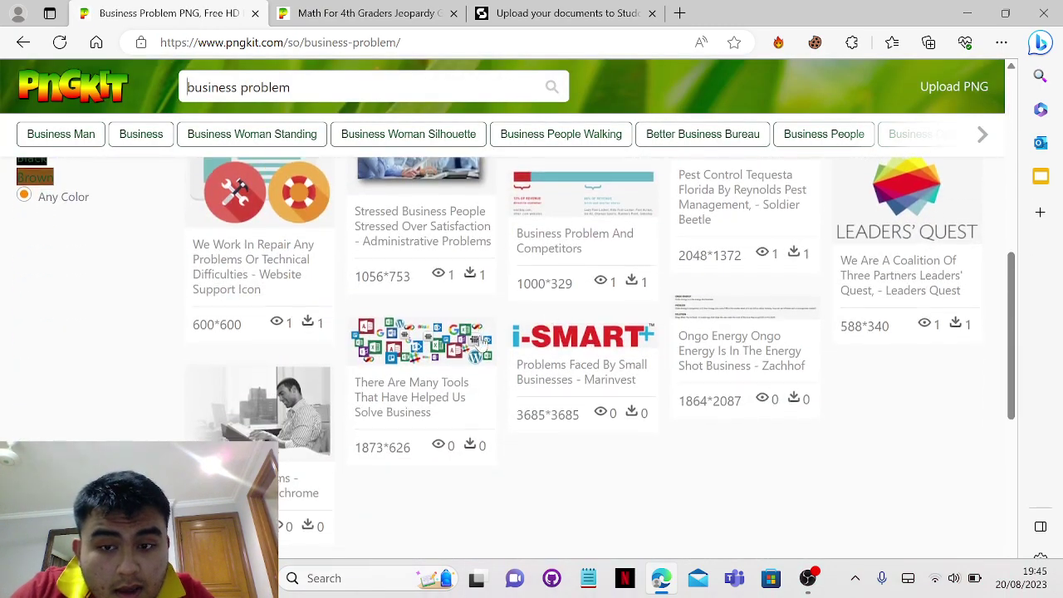
pyautogui.scroll(-5, 490, 336)
pyautogui.scroll(6, 758, 326)
pyautogui.scroll(3, 758, 327)
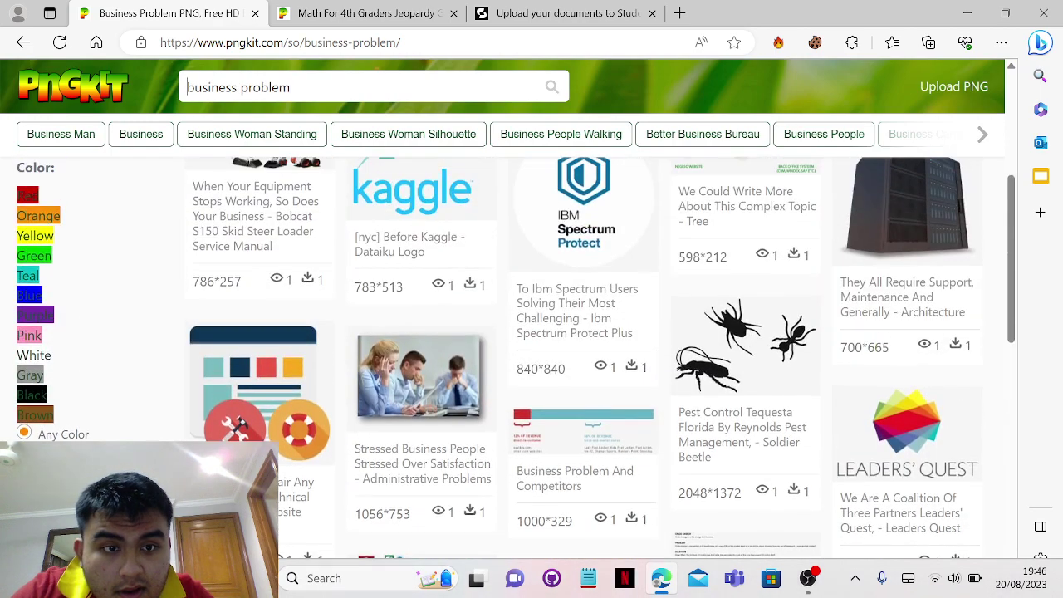
pyautogui.scroll(-2, 763, 400)
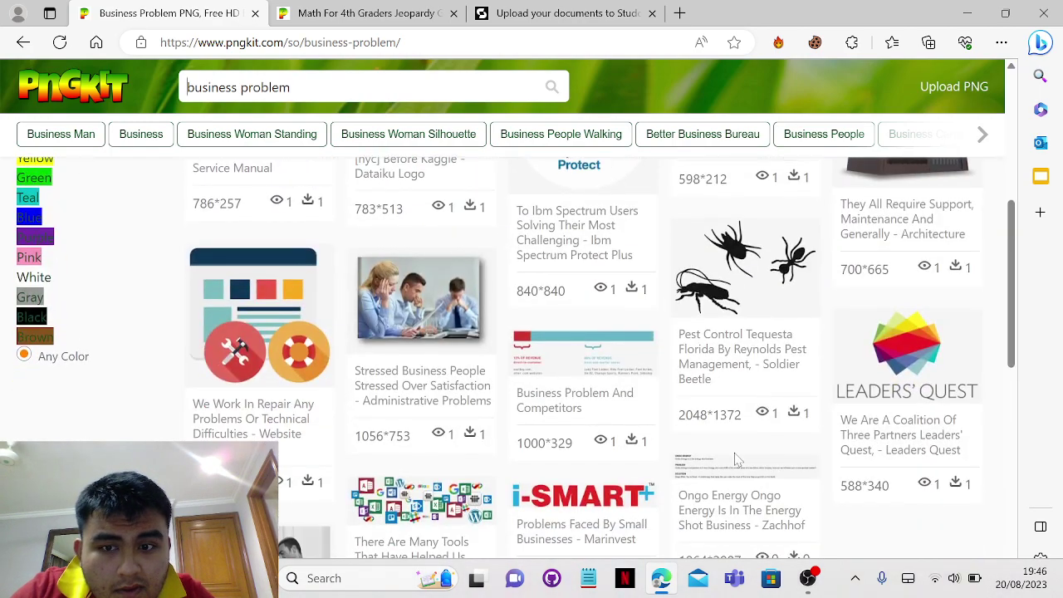
pyautogui.scroll(2, 701, 453)
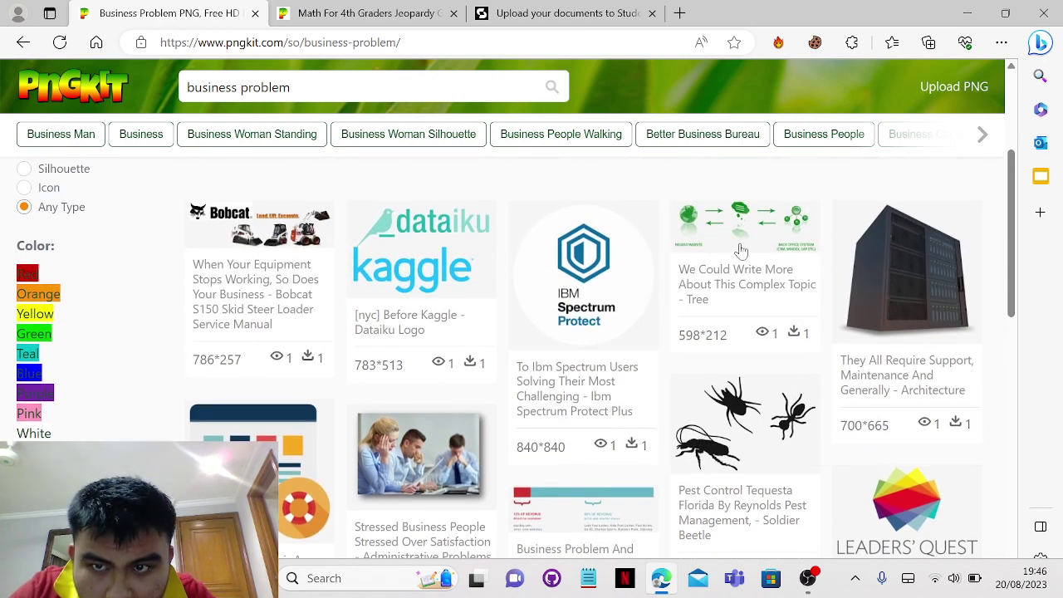
pyautogui.scroll(-5, 742, 230)
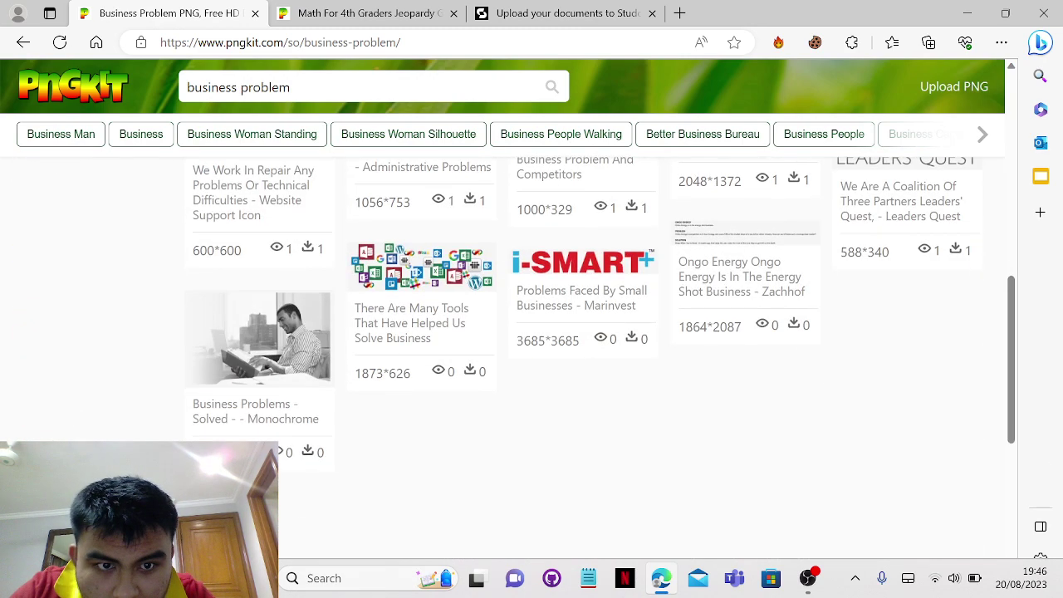
# Step: Open the Ongo Energy image page and drag the image onto the desktop as a file
pyautogui.click(755, 236)
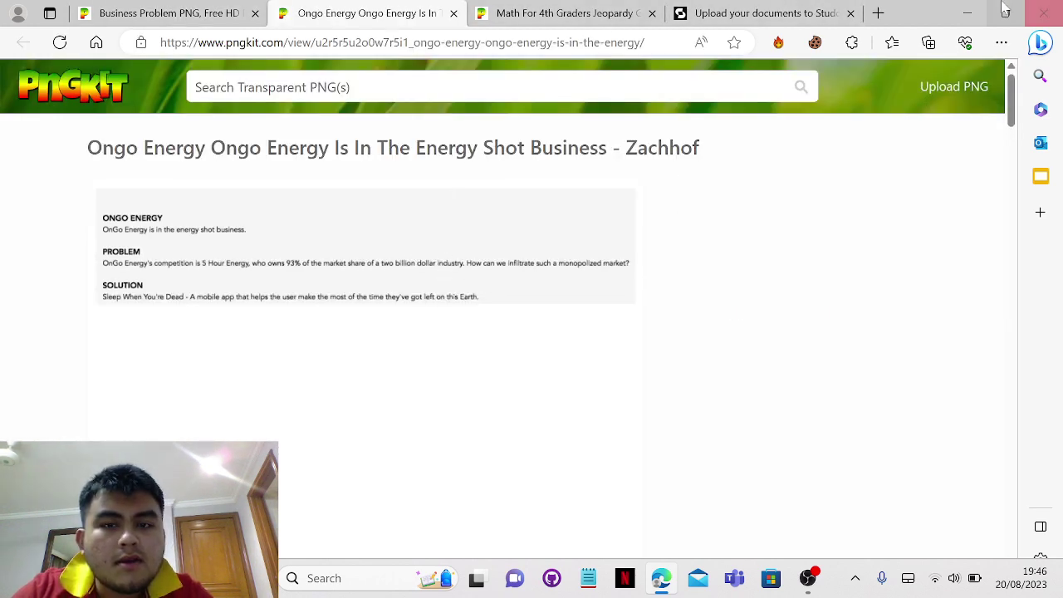
pyautogui.moveTo(927, 10); pyautogui.dragTo(822, 75)
pyautogui.moveTo(371, 375); pyautogui.dragTo(822, 274)
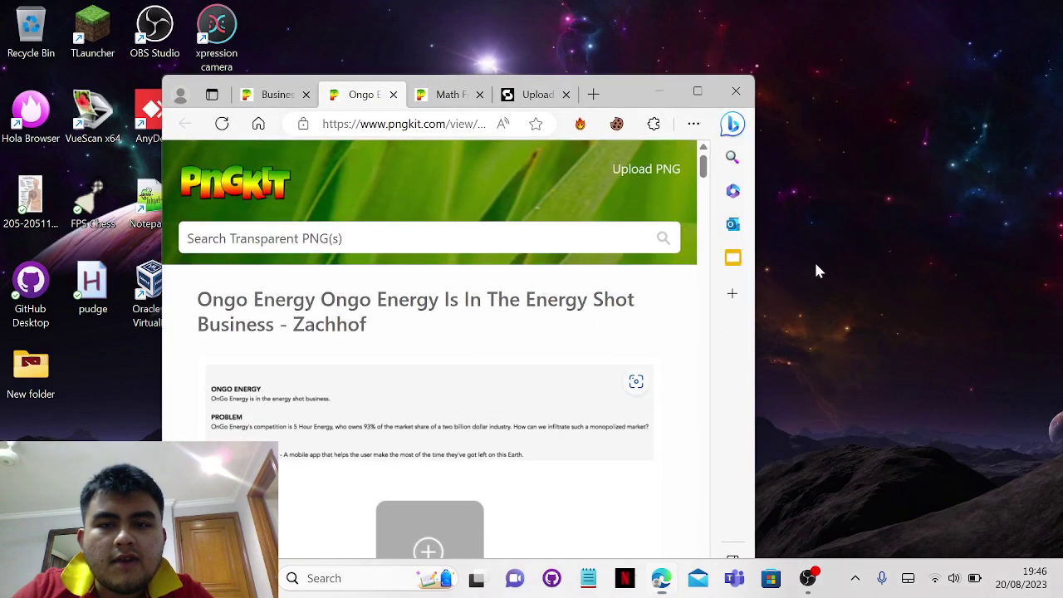
# Step: Try dropping the saved image into Studocu's upload zone, then minimize Edge and reposition the file
pyautogui.click(519, 96)
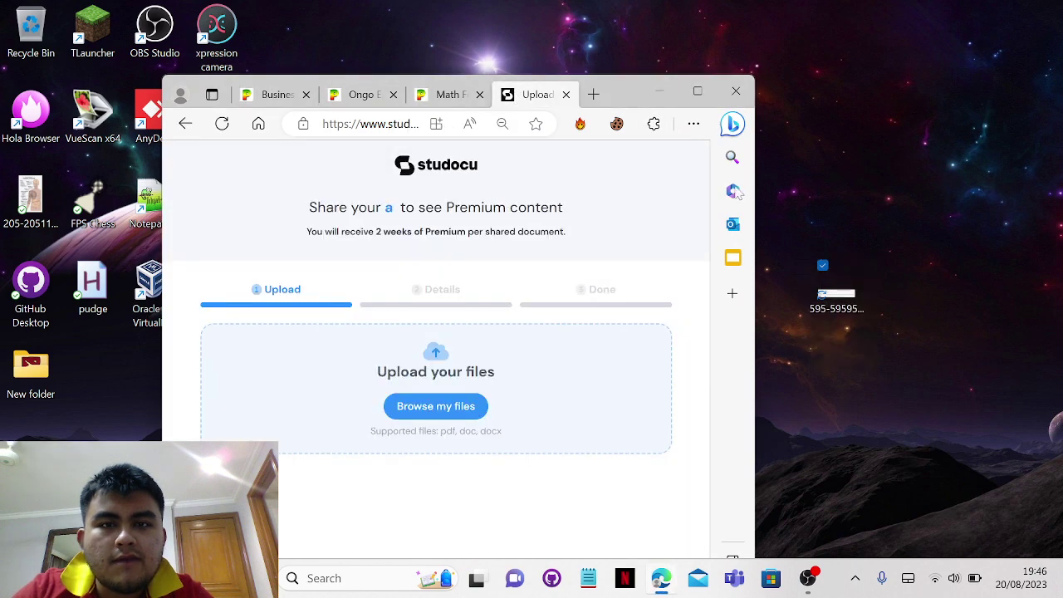
pyautogui.moveTo(845, 307); pyautogui.dragTo(428, 405)
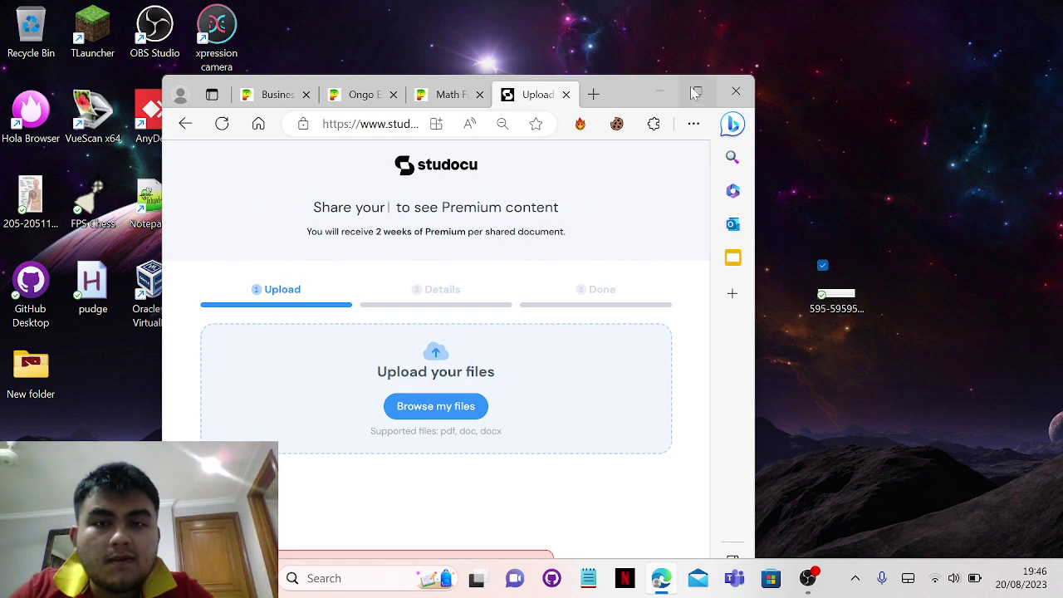
pyautogui.click(660, 93)
pyautogui.moveTo(859, 296); pyautogui.dragTo(351, 227)
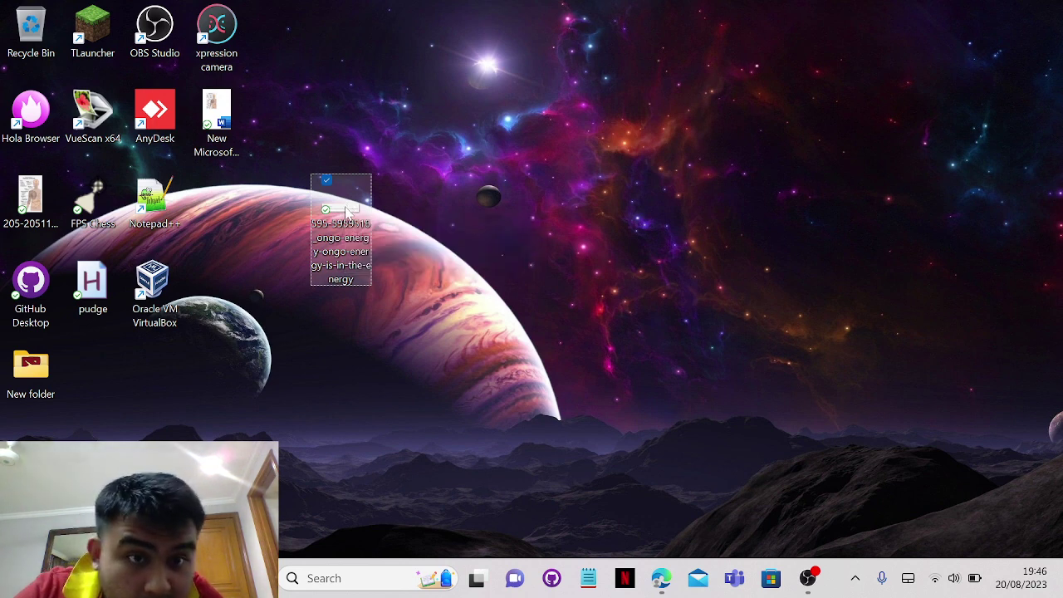
# Step: Through Open with > Choose another app, make Word always open the ongo-energy .jpg file
pyautogui.rightClick(347, 212)
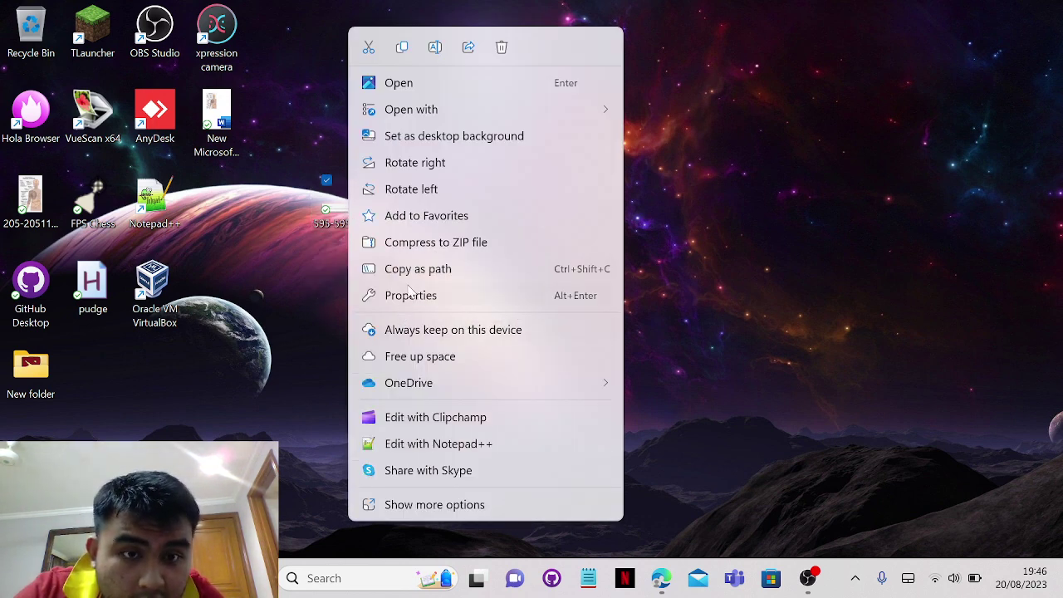
pyautogui.moveTo(455, 110)
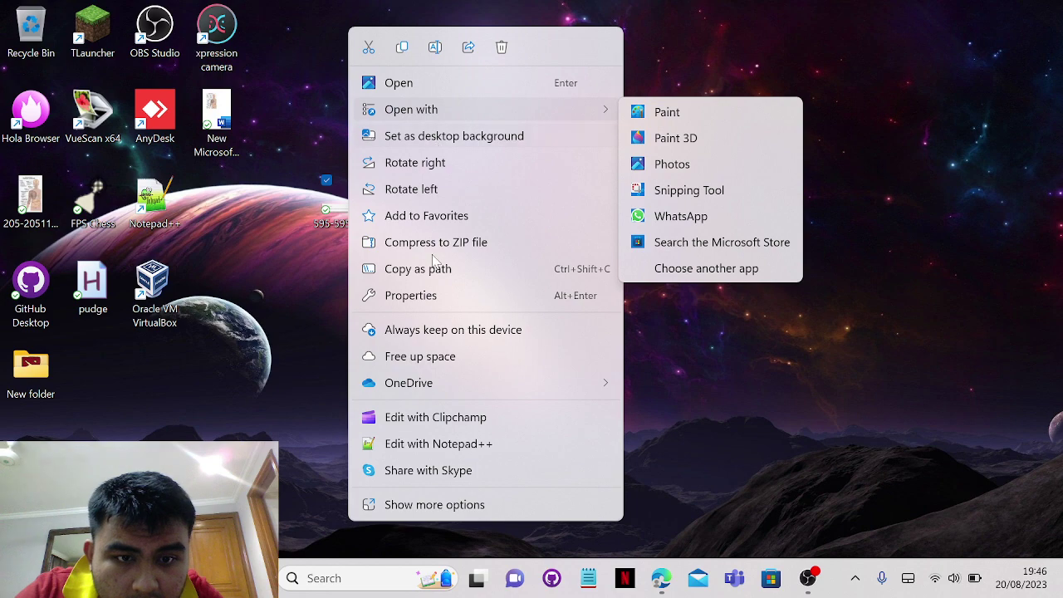
pyautogui.click(343, 214)
pyautogui.rightClick(343, 215)
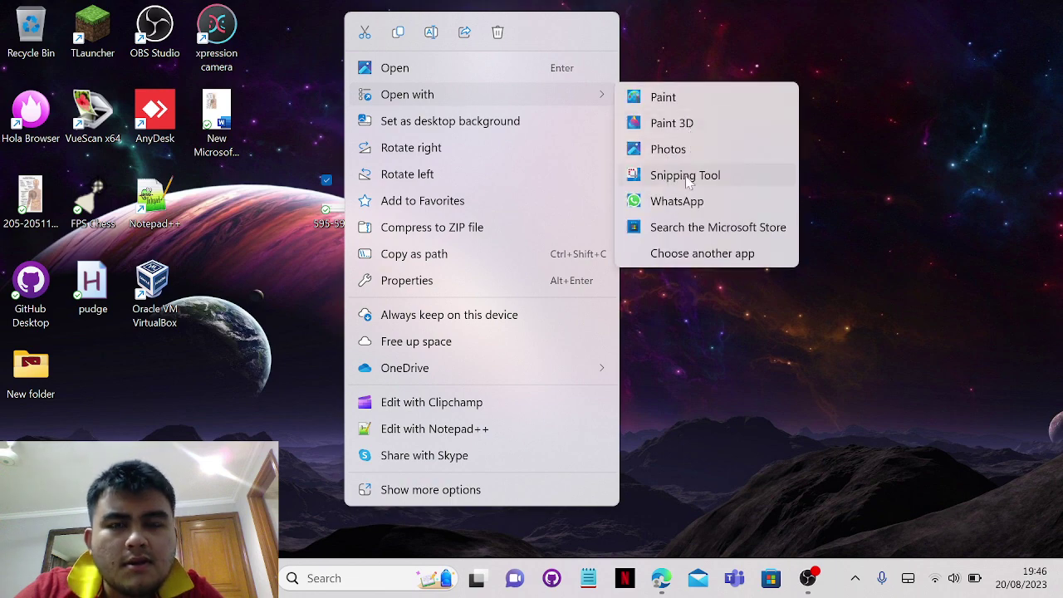
pyautogui.click(677, 254)
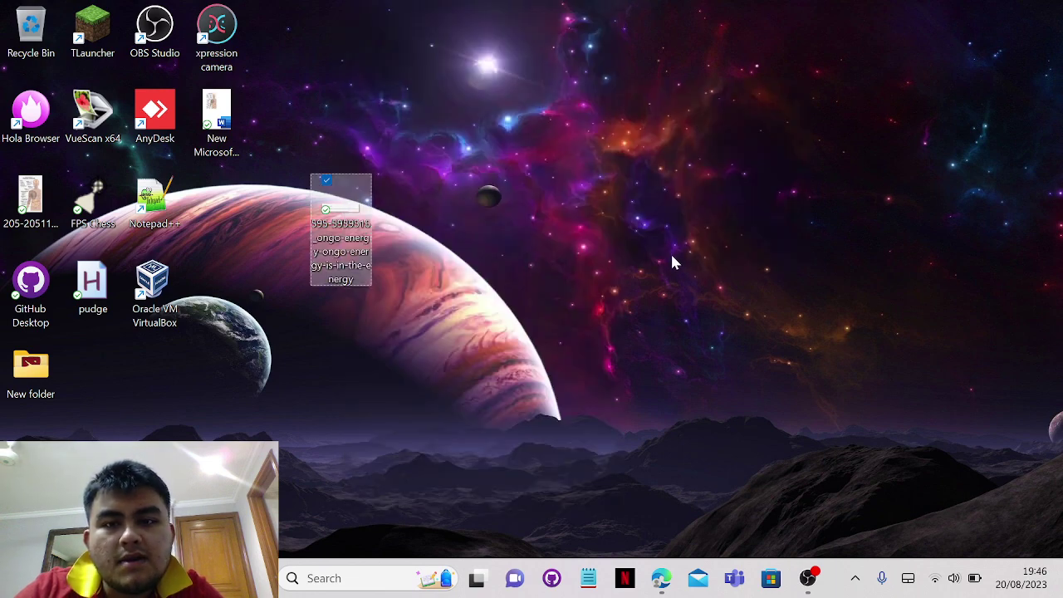
pyautogui.scroll(-5, 478, 327)
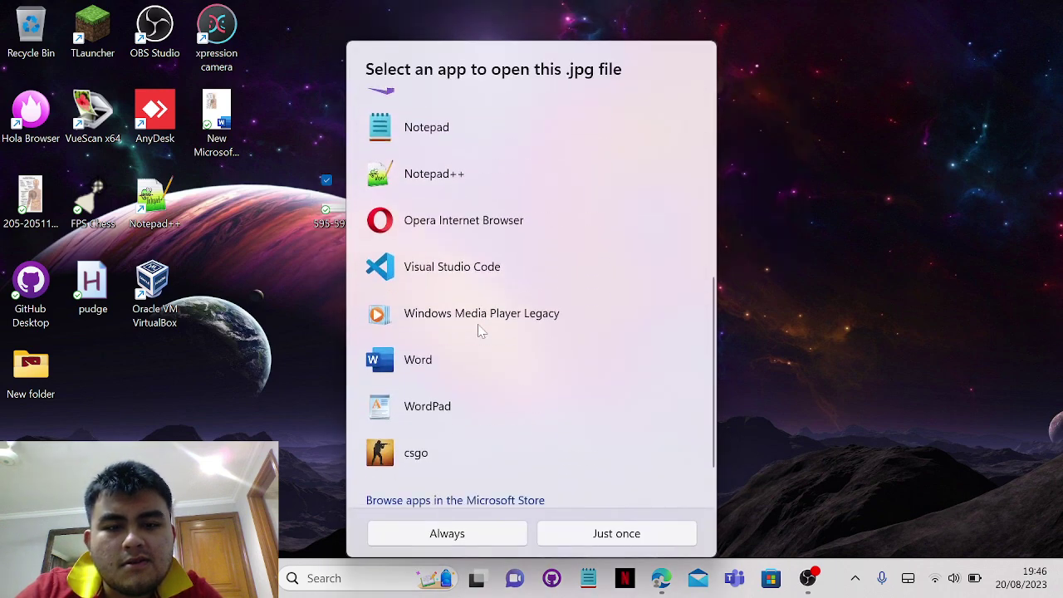
pyautogui.scroll(-1, 478, 328)
pyautogui.click(452, 305)
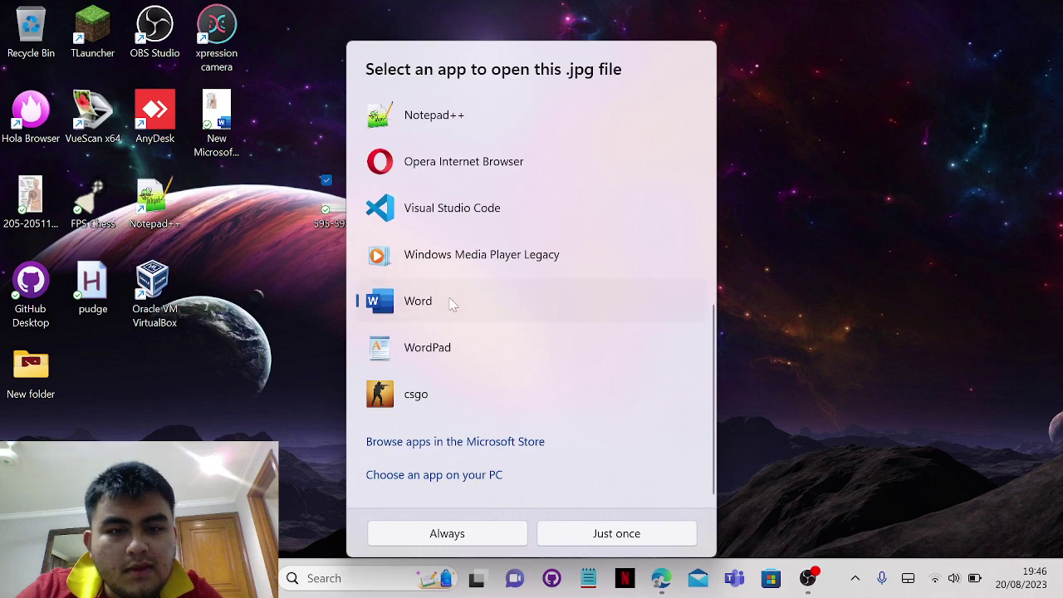
pyautogui.click(502, 529)
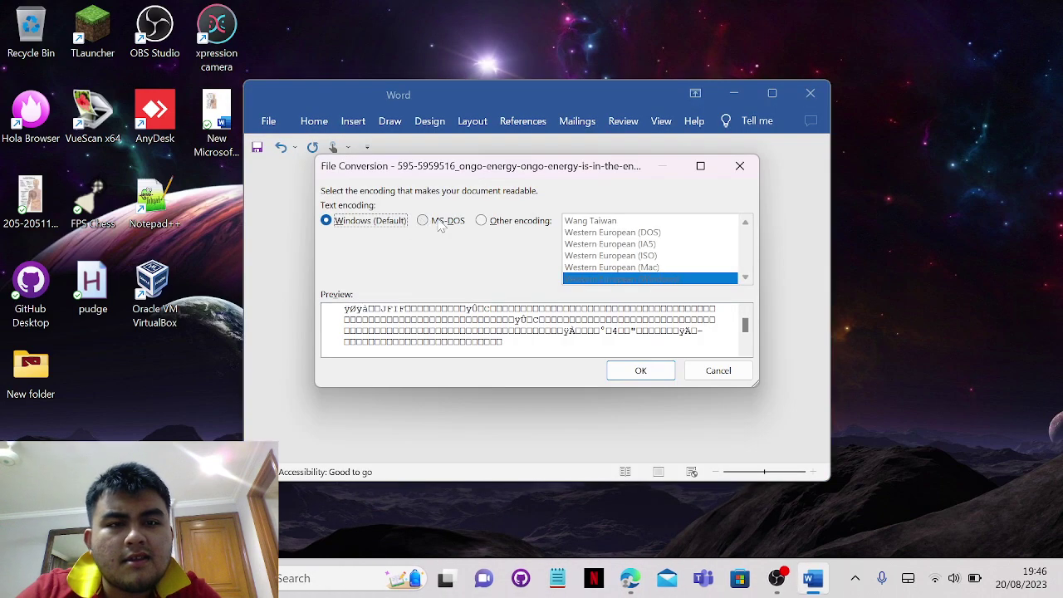
# Step: Accept Windows (Default) encoding for the .jpg, then close Word's garbled text view
pyautogui.click(637, 370)
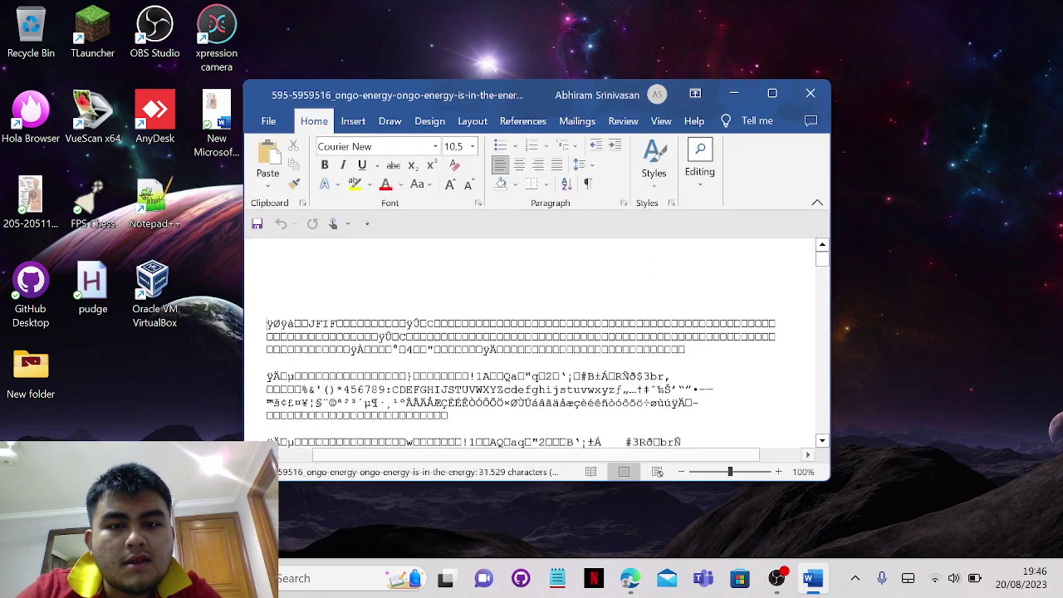
pyautogui.click(810, 93)
# Step: Dismiss the image file's menu and select the existing New Microsoft Word Document
pyautogui.rightClick(347, 214)
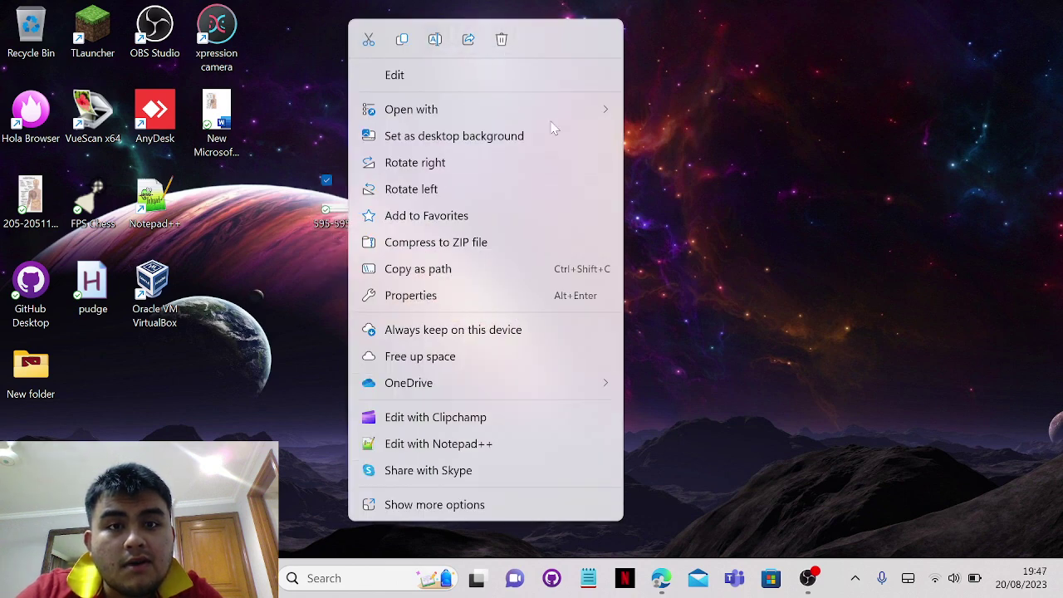
pyautogui.moveTo(562, 104)
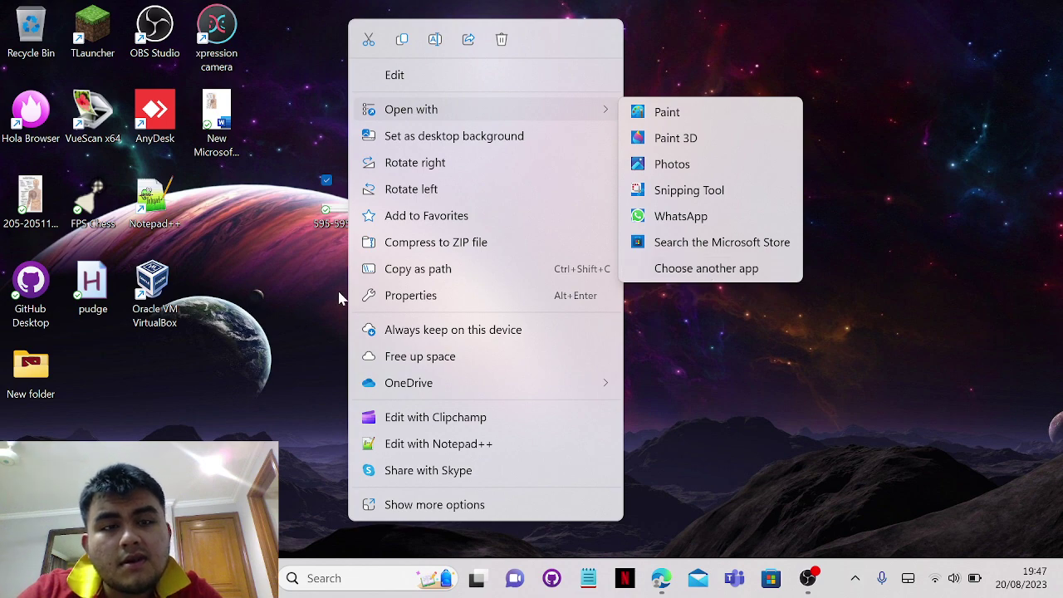
pyautogui.click(263, 297)
pyautogui.click(215, 137)
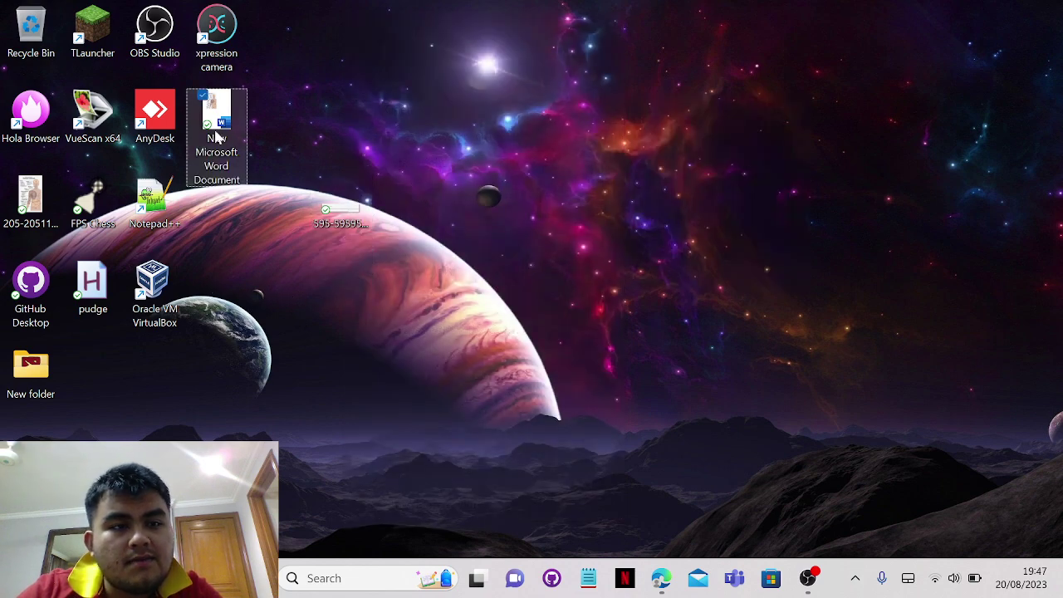
# Step: Create New Microsoft Word Document (2), place the ongo-energy image beside it, and open it
pyautogui.rightClick(236, 247)
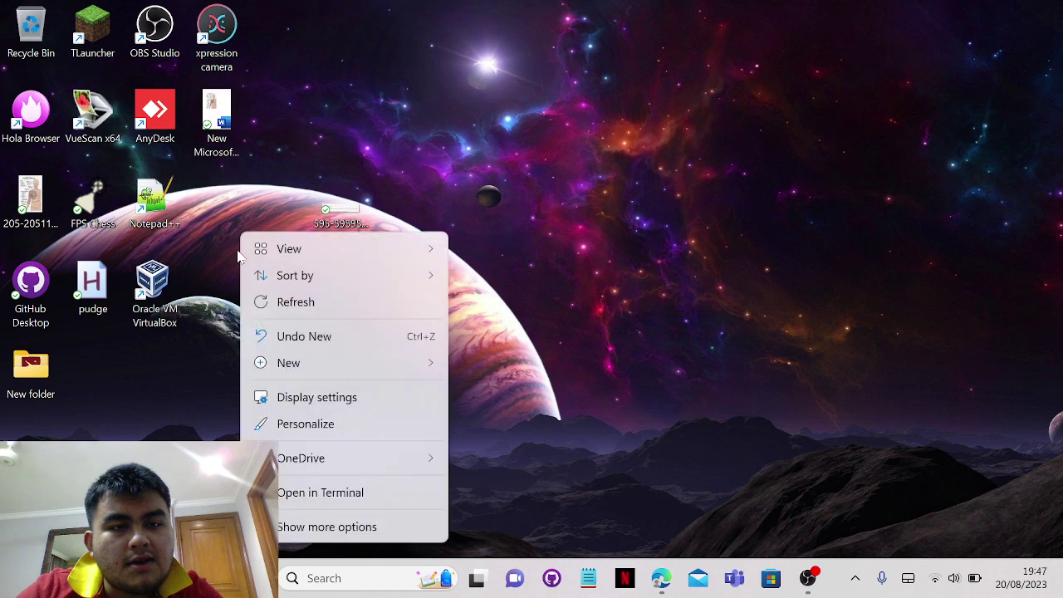
pyautogui.moveTo(352, 355)
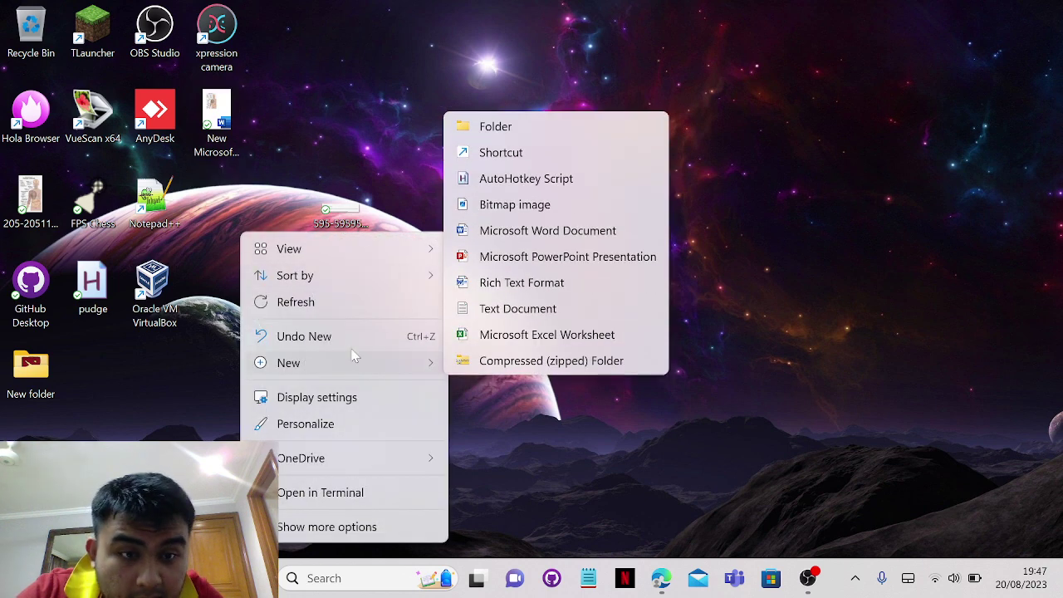
pyautogui.click(507, 236)
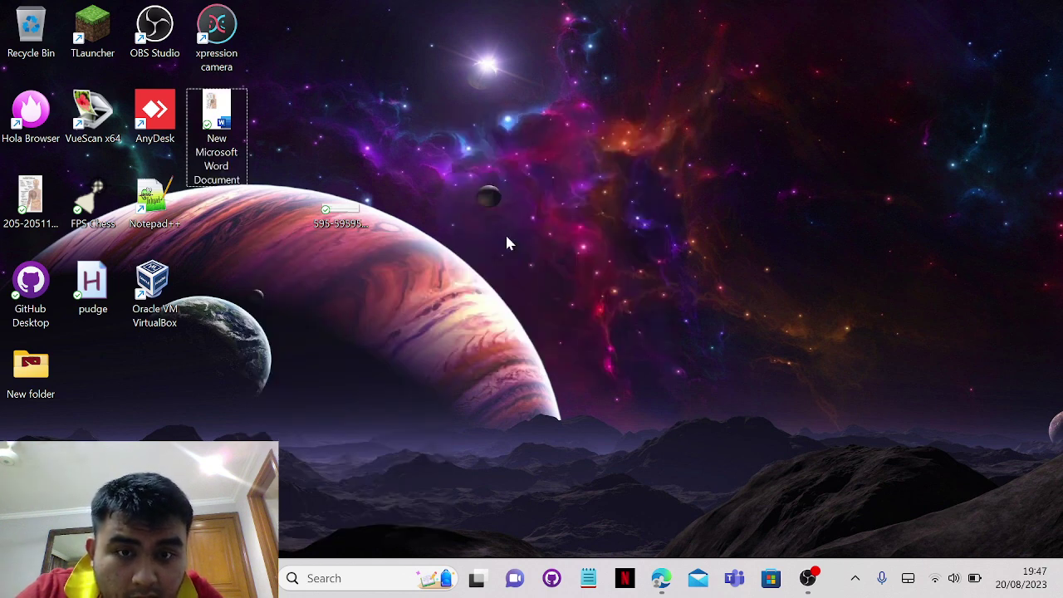
pyautogui.moveTo(337, 204); pyautogui.dragTo(297, 286)
pyautogui.click(298, 286)
pyautogui.doubleClick(297, 286)
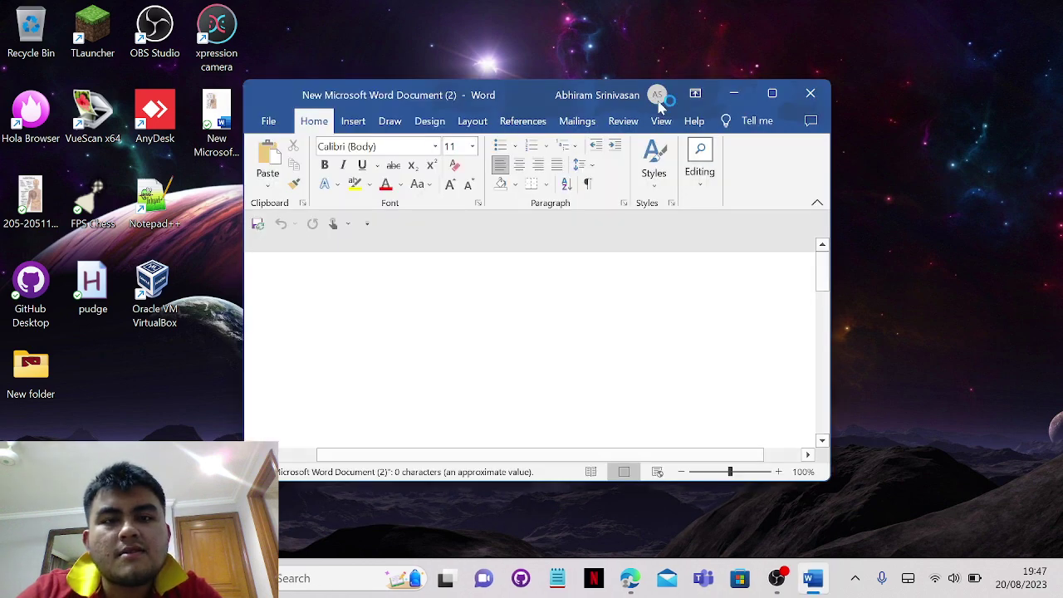
# Step: Drag the ongo-energy image into New Microsoft Word Document (2) and save it on closing
pyautogui.moveTo(524, 94); pyautogui.dragTo(735, 70)
pyautogui.moveTo(286, 286); pyautogui.dragTo(517, 363)
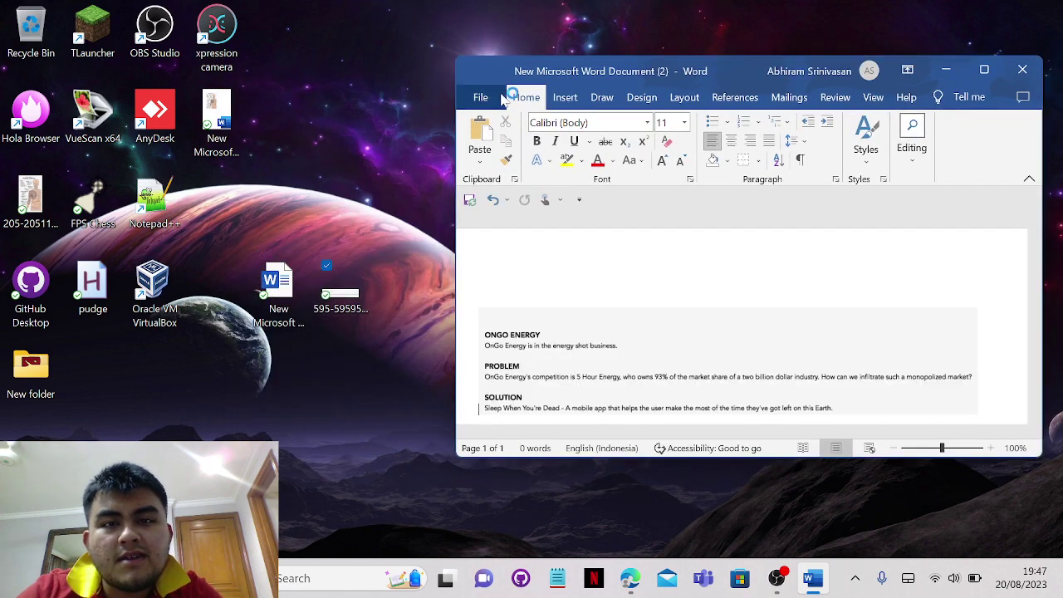
pyautogui.click(1022, 69)
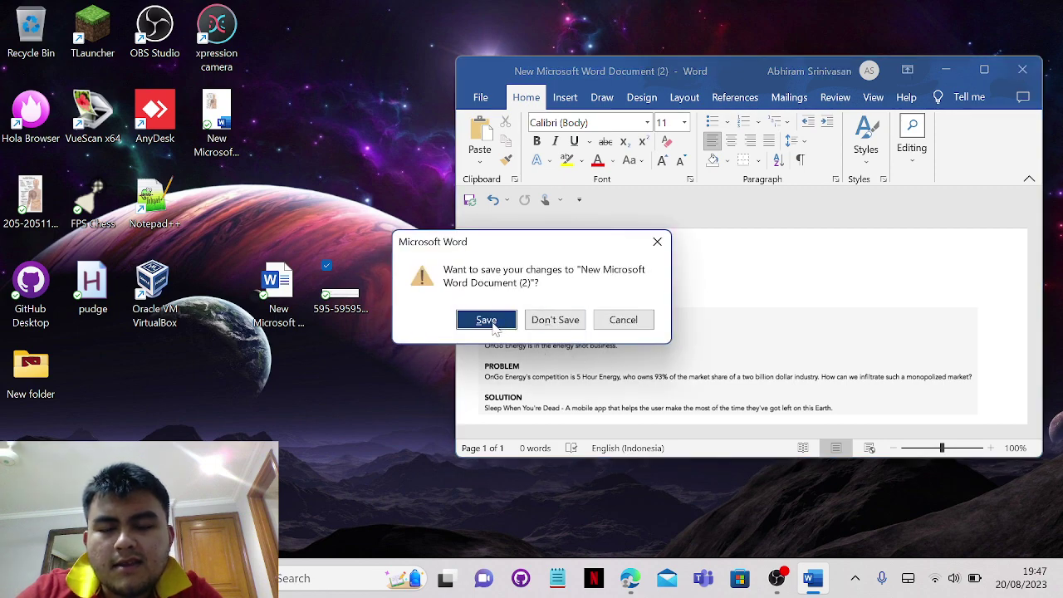
pyautogui.click(490, 321)
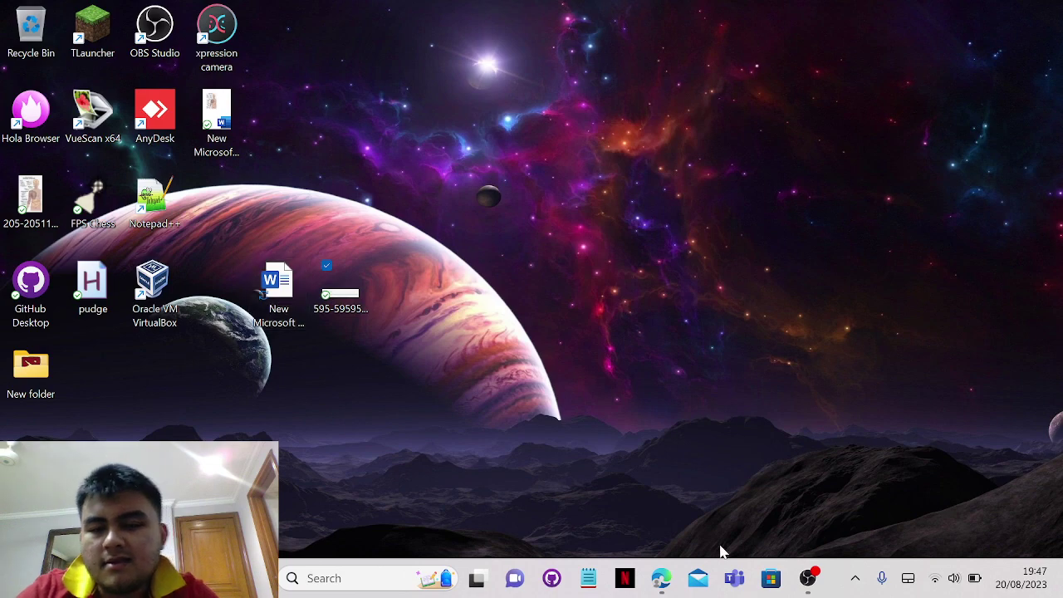
# Step: Drop New Microsoft Word Document (2).docx onto Studocu's upload area until it finishes at 100%
pyautogui.click(661, 578)
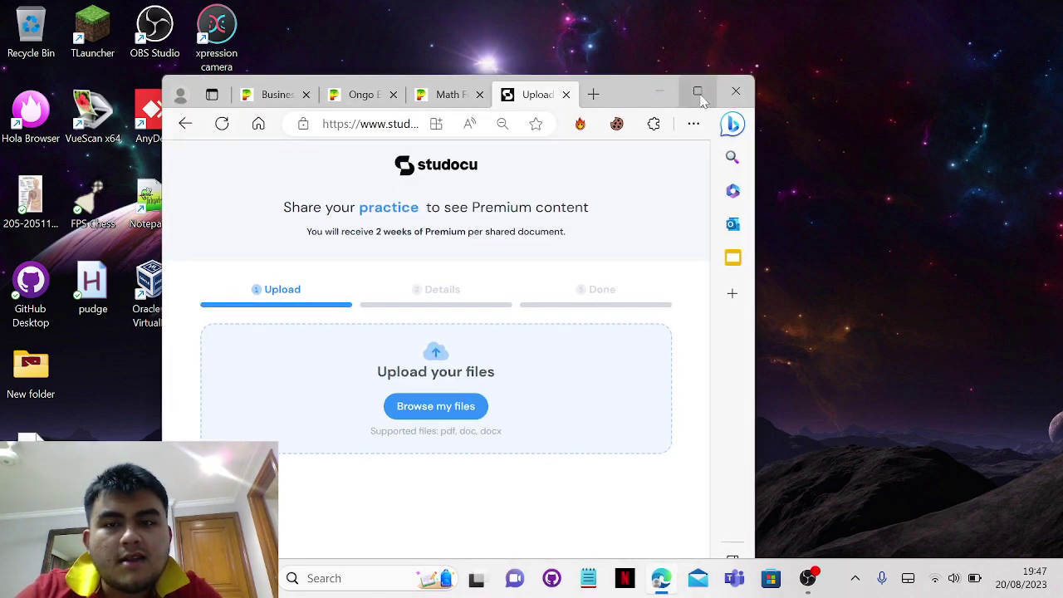
pyautogui.moveTo(699, 93)
pyautogui.click(649, 136)
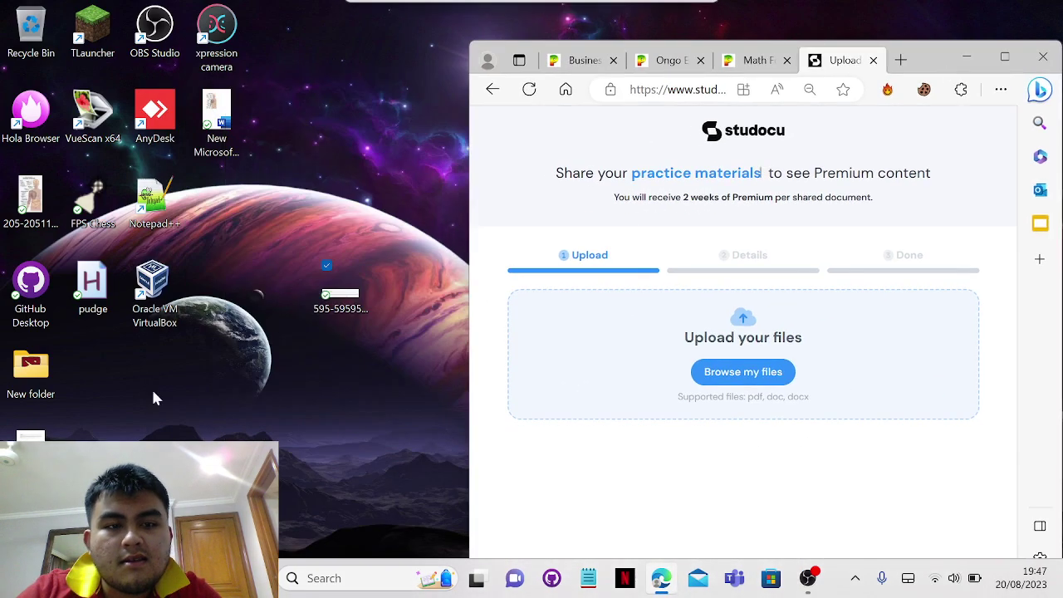
pyautogui.moveTo(29, 433); pyautogui.dragTo(303, 425)
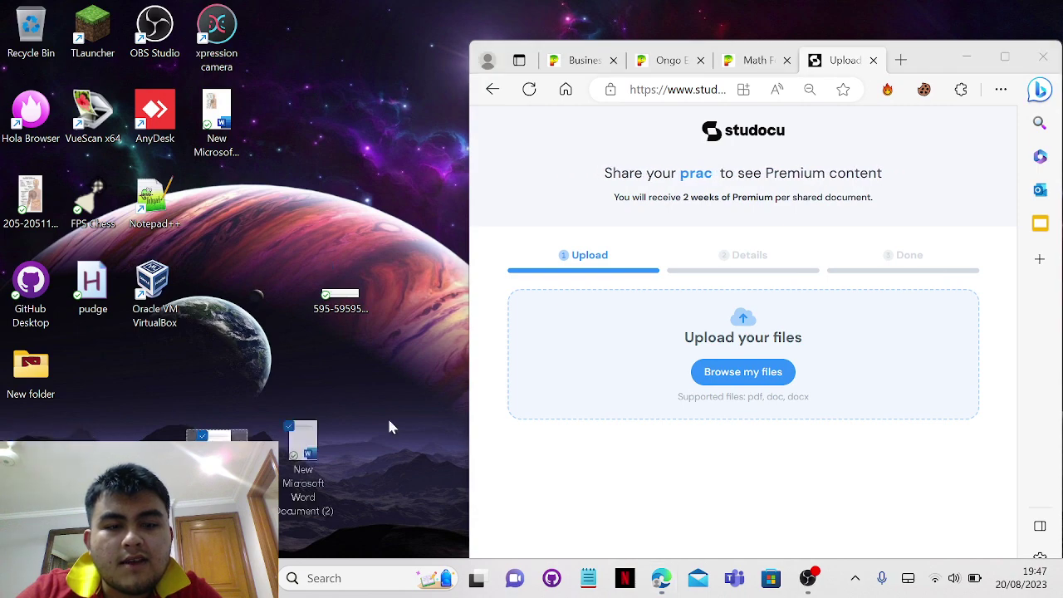
pyautogui.click(1005, 56)
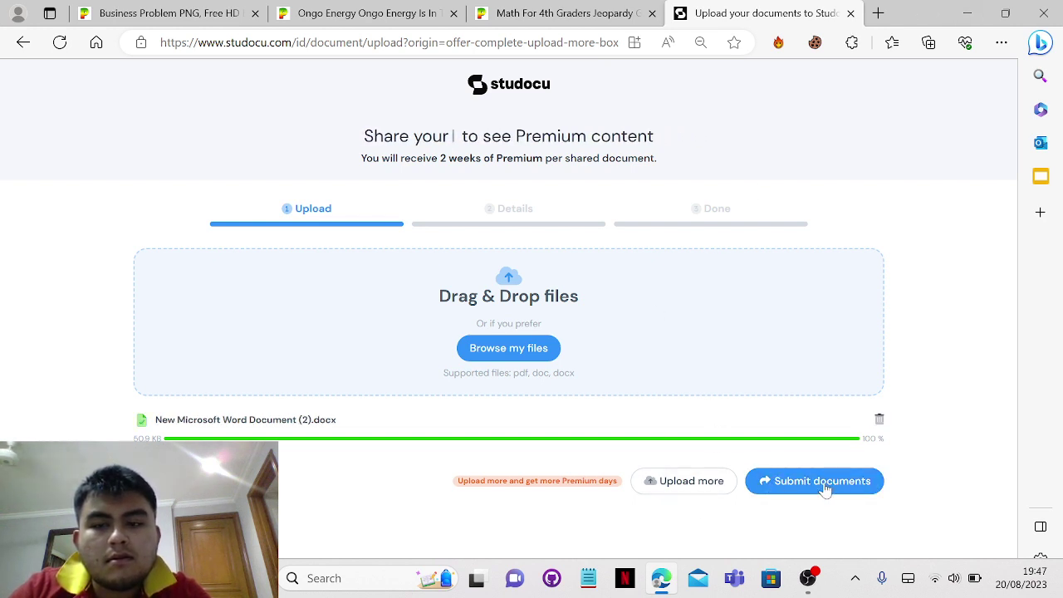
# Step: Submit the upload and set its course to business economics and category to Practice materials
pyautogui.click(825, 488)
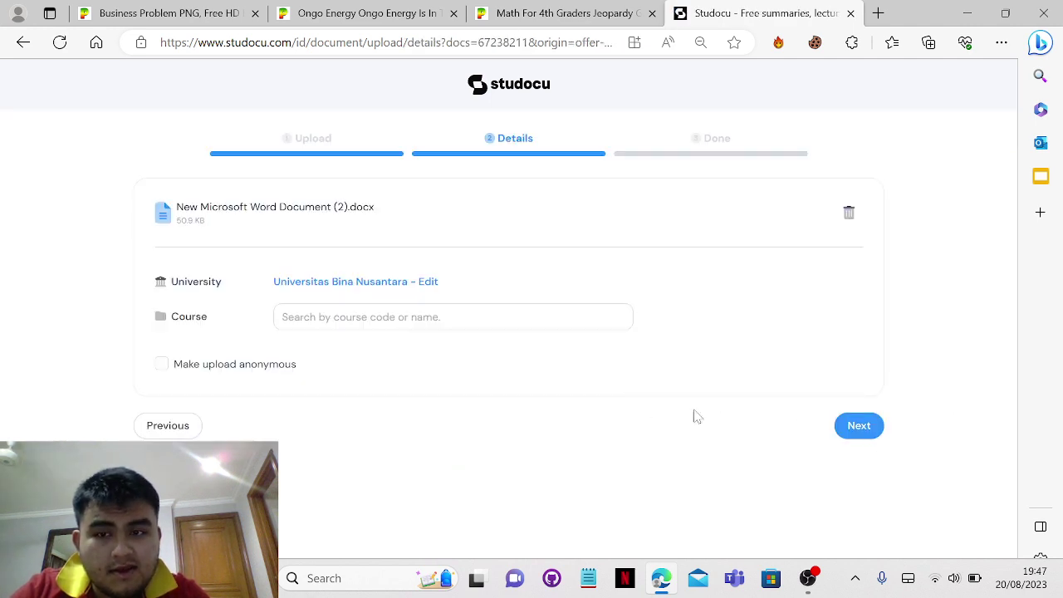
pyautogui.click(465, 318)
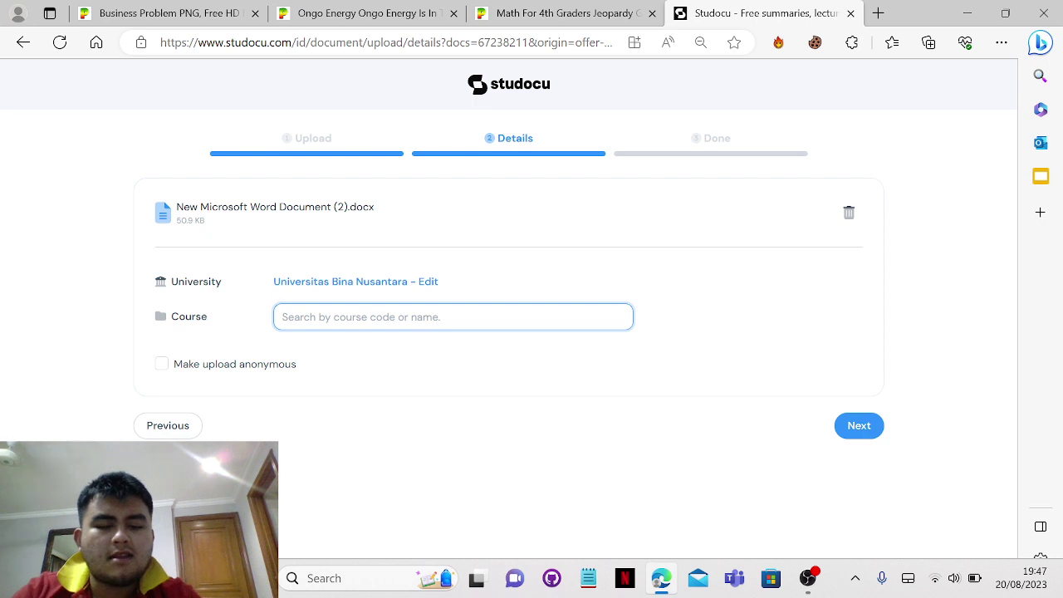
pyautogui.write('bu')
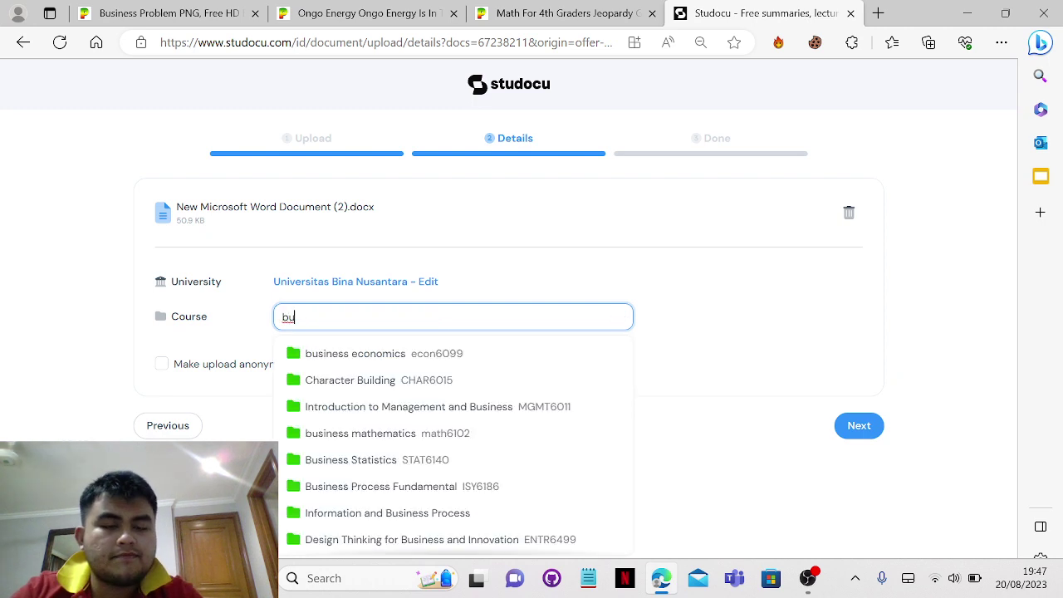
pyautogui.click(434, 363)
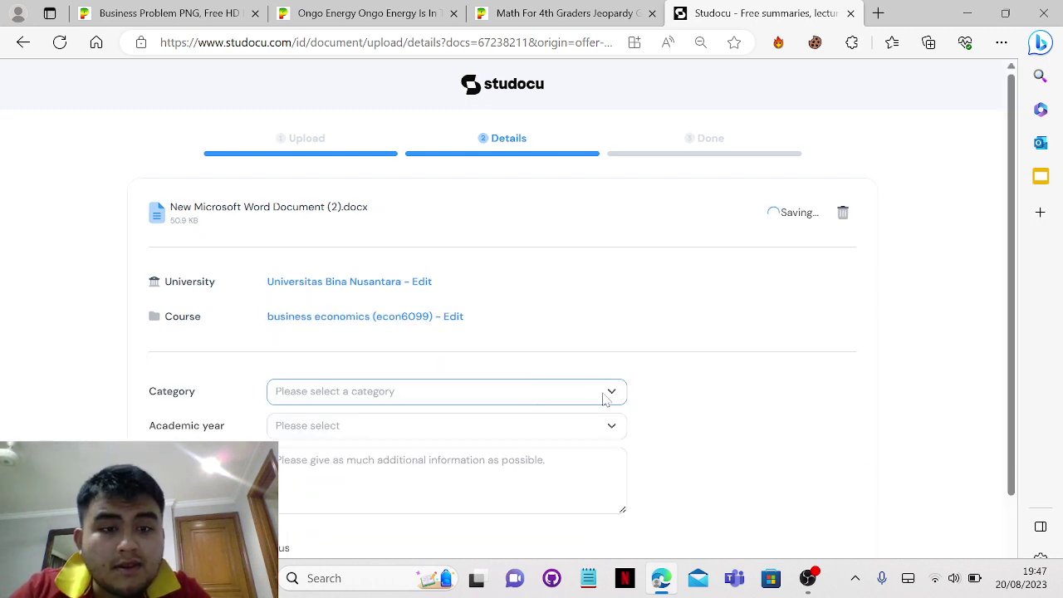
pyautogui.click(471, 395)
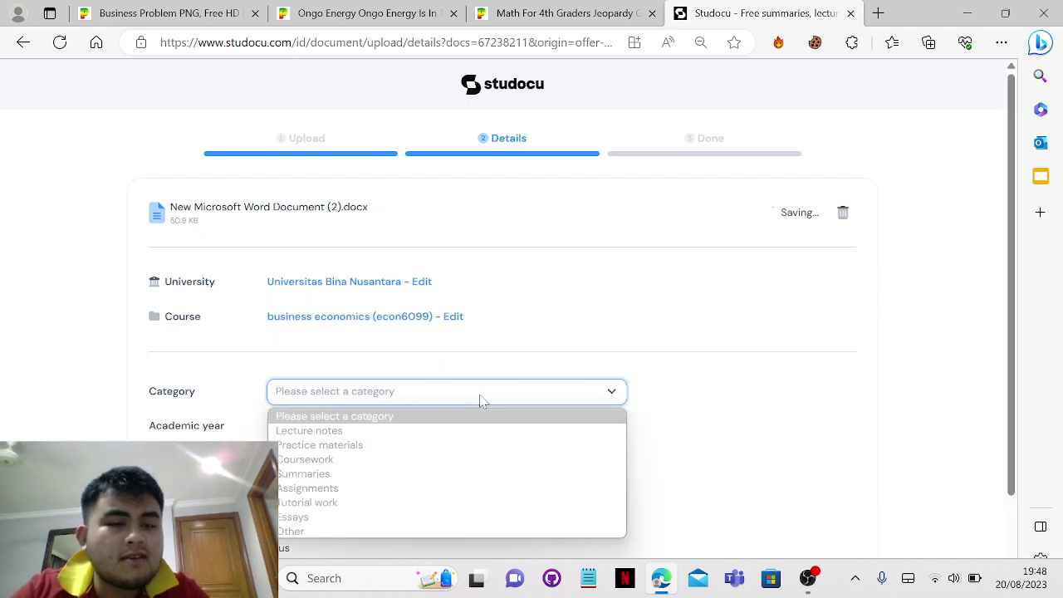
pyautogui.click(457, 445)
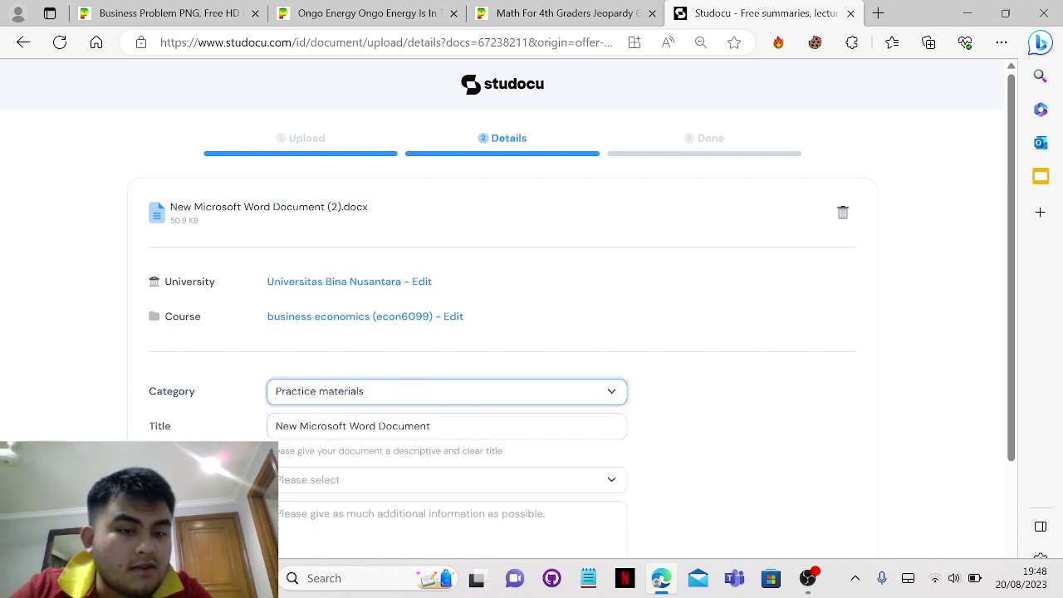
# Step: Choose academic year 2023/2024, copy the title into the description, and submit the details
pyautogui.click(427, 426)
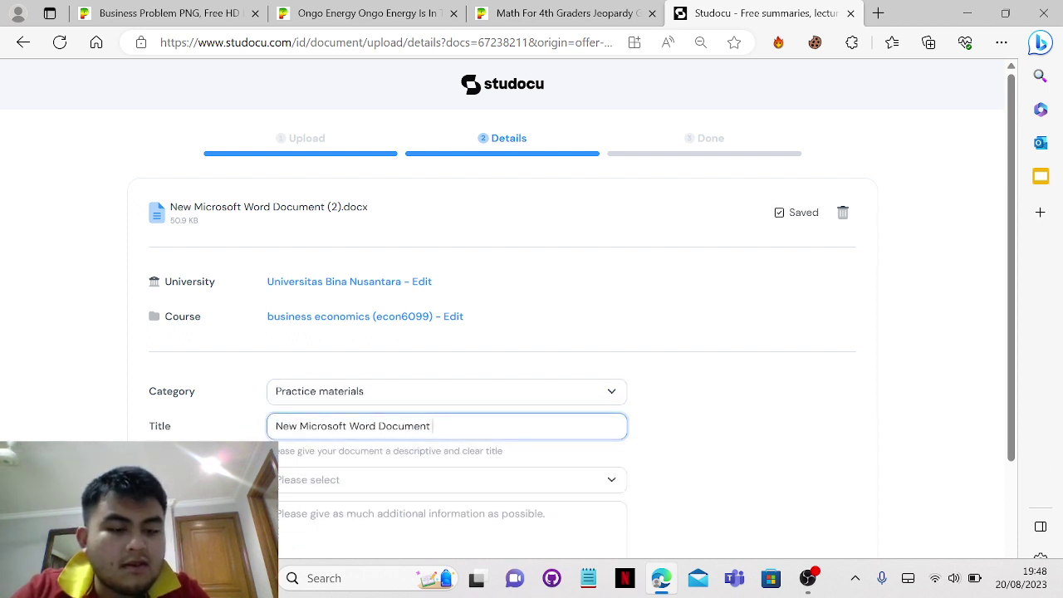
pyautogui.click(412, 478)
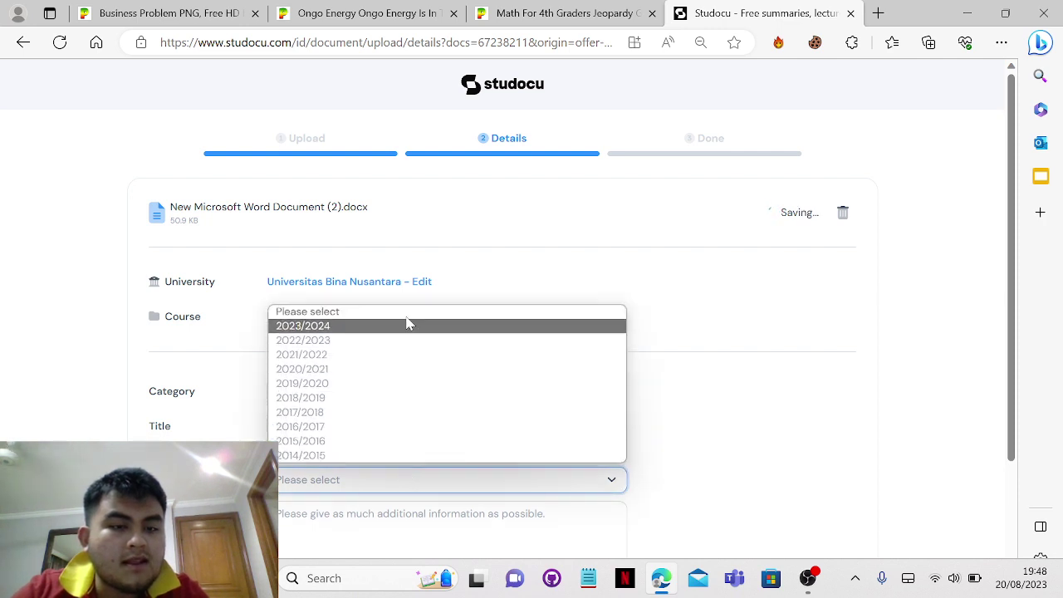
pyautogui.click(315, 325)
pyautogui.tripleClick(324, 426)
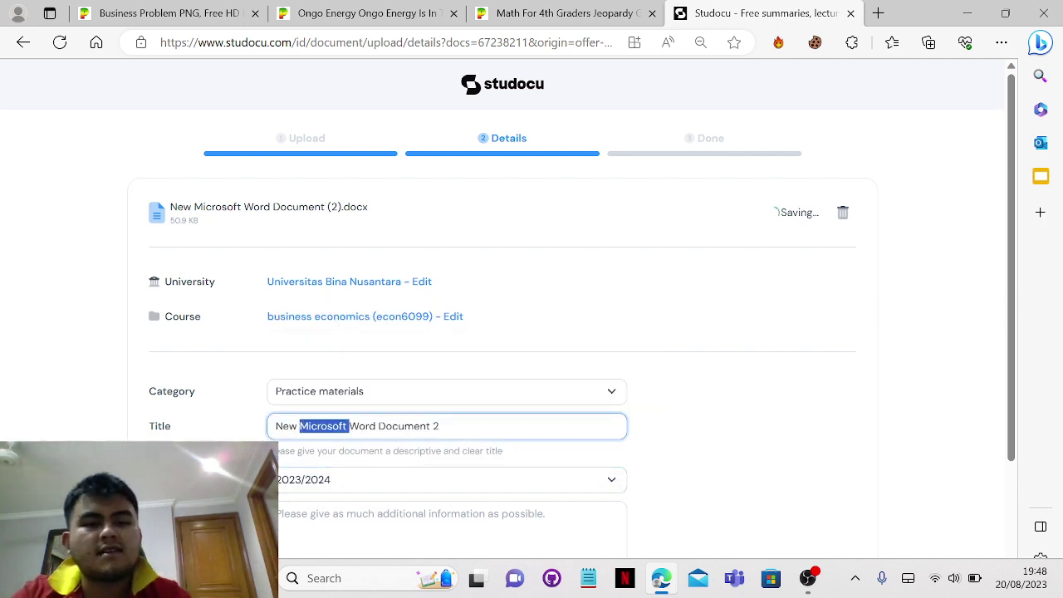
pyautogui.hotkey('ctrl', 'c')
pyautogui.click(449, 532)
pyautogui.hotkey('ctrl', 'v')
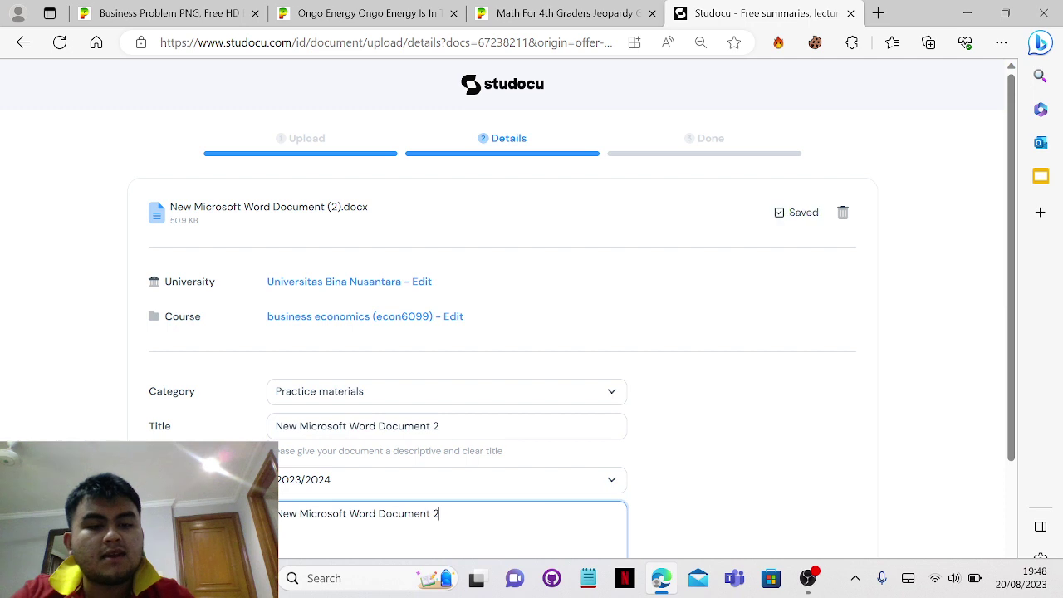
pyautogui.scroll(-2, 647, 441)
pyautogui.click(859, 528)
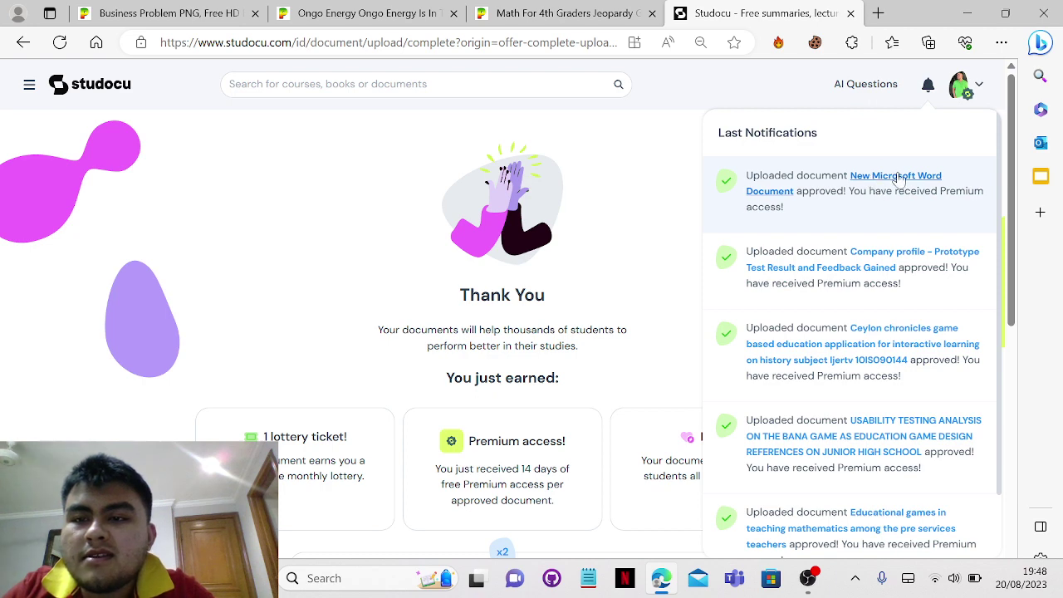
# Step: Shrink the Edge window to a smaller size so the desktop shows behind it
pyautogui.doubleClick(902, 14)
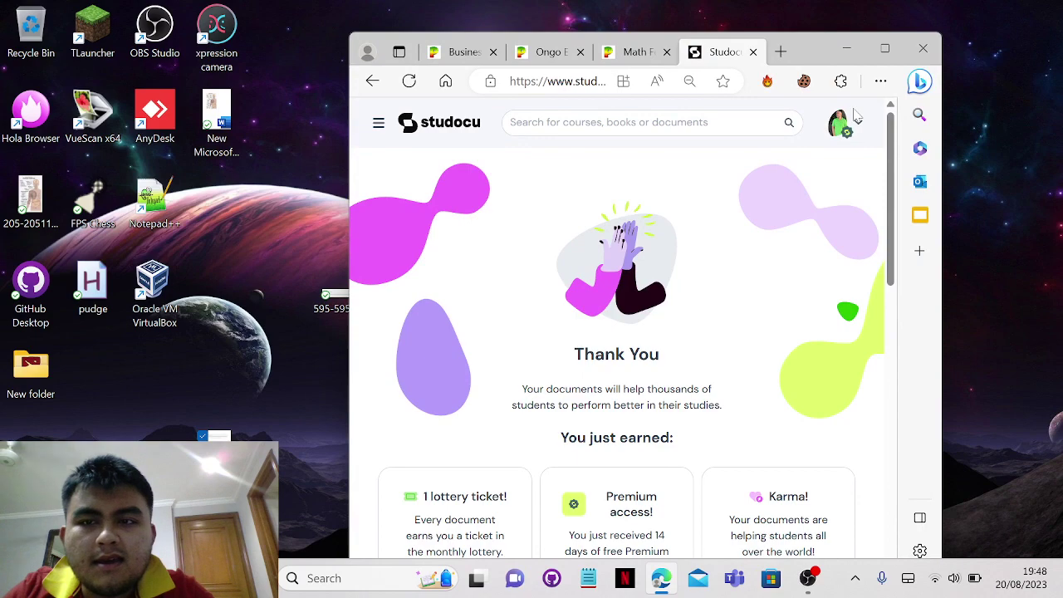
pyautogui.click(885, 48)
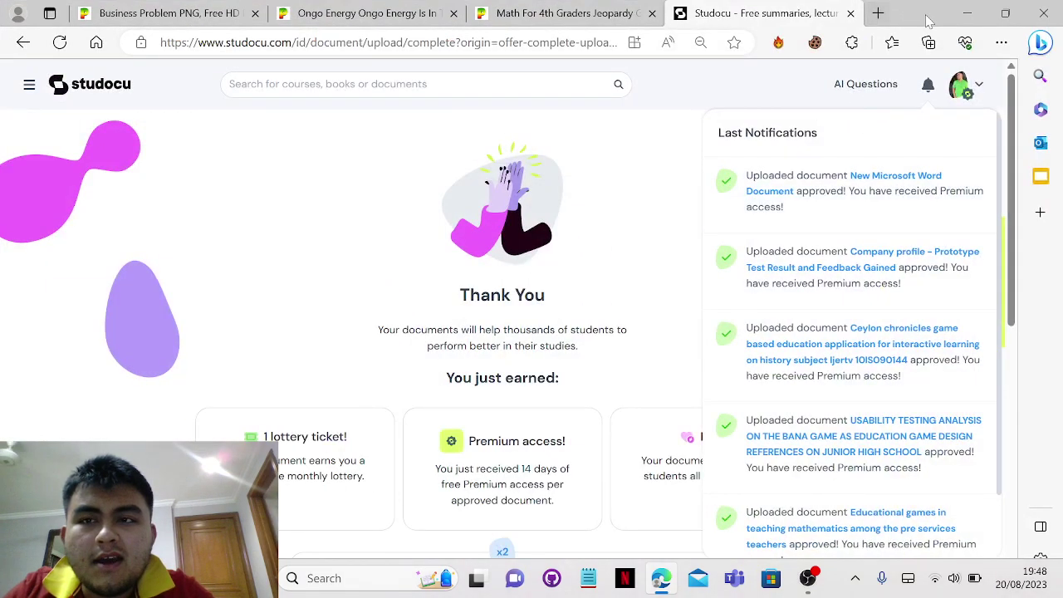
pyautogui.doubleClick(929, 21)
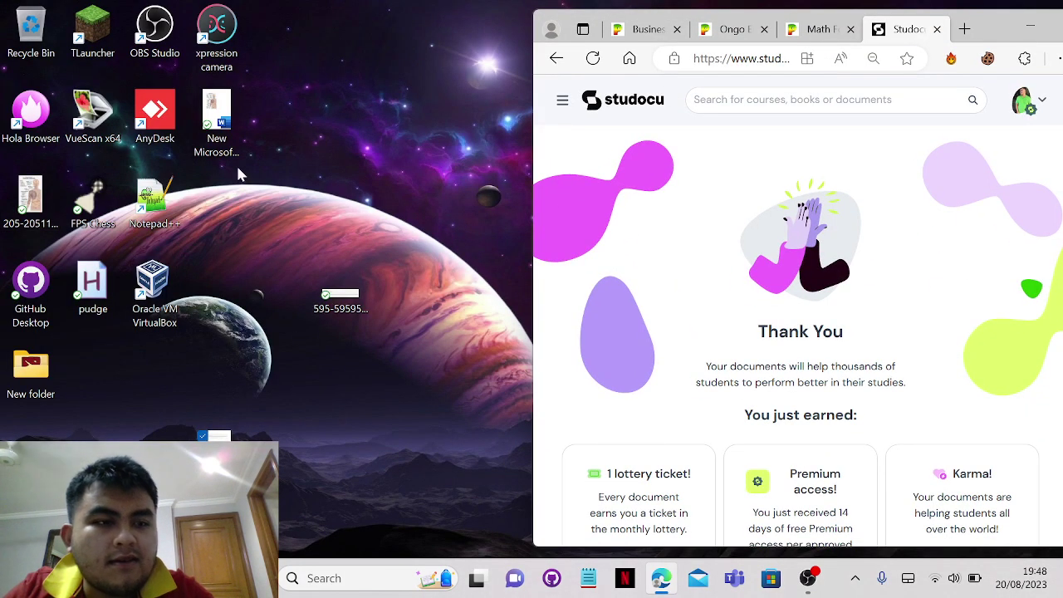
# Step: Rearrange the Word document and ongo energy image desktop icons, then maximize Edge and reload the Thank You page
pyautogui.moveTo(226, 118); pyautogui.dragTo(413, 372)
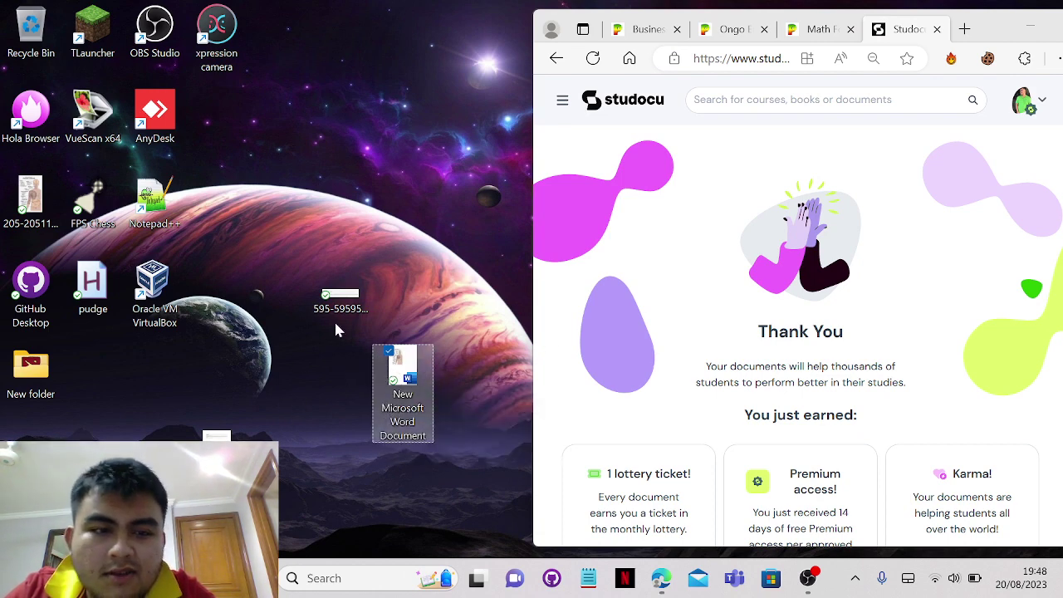
pyautogui.moveTo(339, 300); pyautogui.dragTo(278, 301)
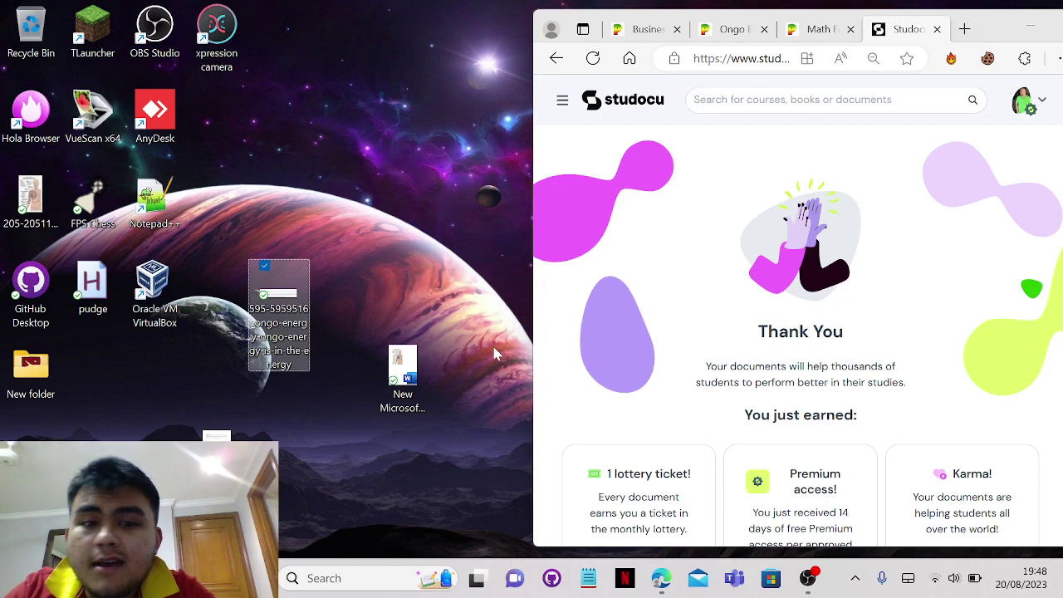
pyautogui.doubleClick(1001, 25)
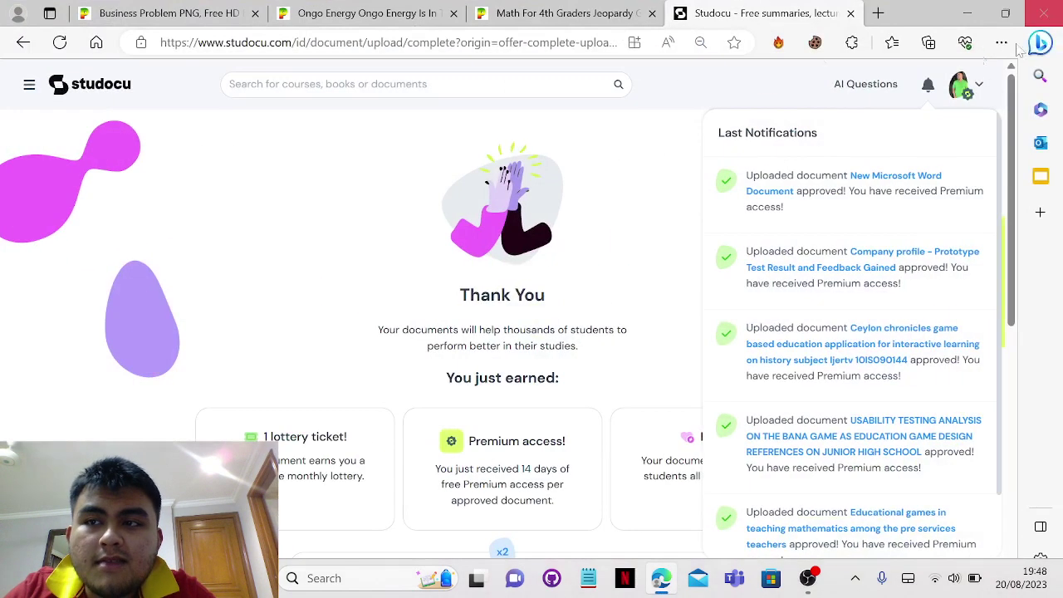
pyautogui.click(59, 41)
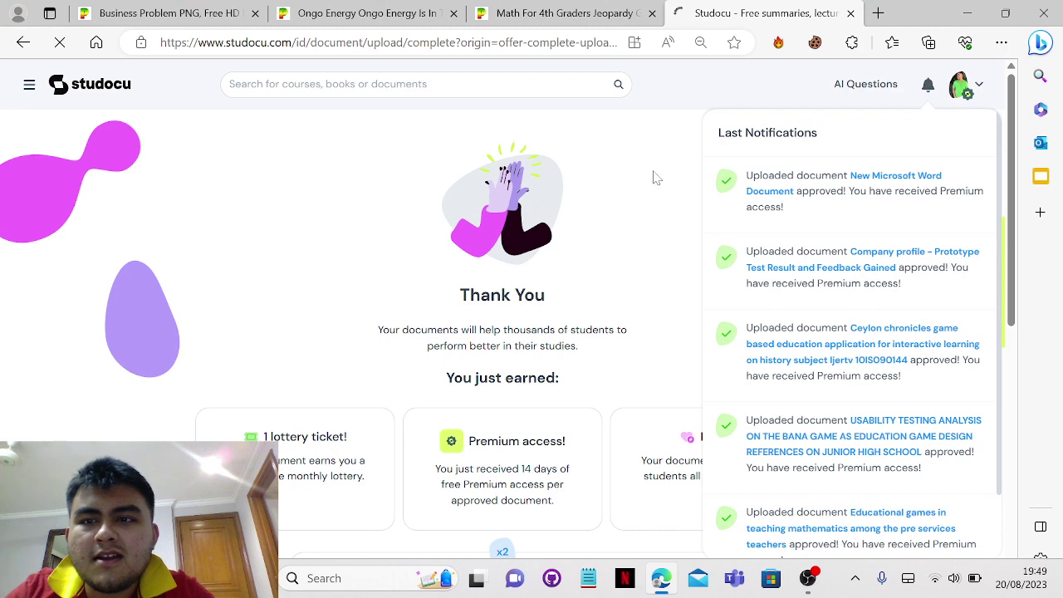
# Step: View the Last Notifications list, close it, and bring the OBS Studio window forward
pyautogui.click(926, 87)
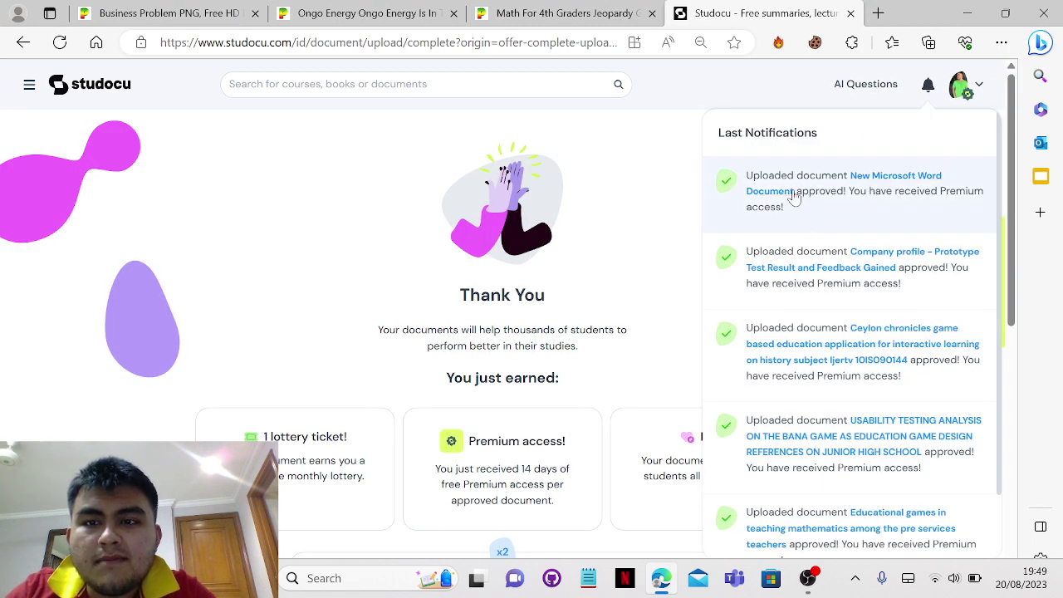
pyautogui.click(624, 256)
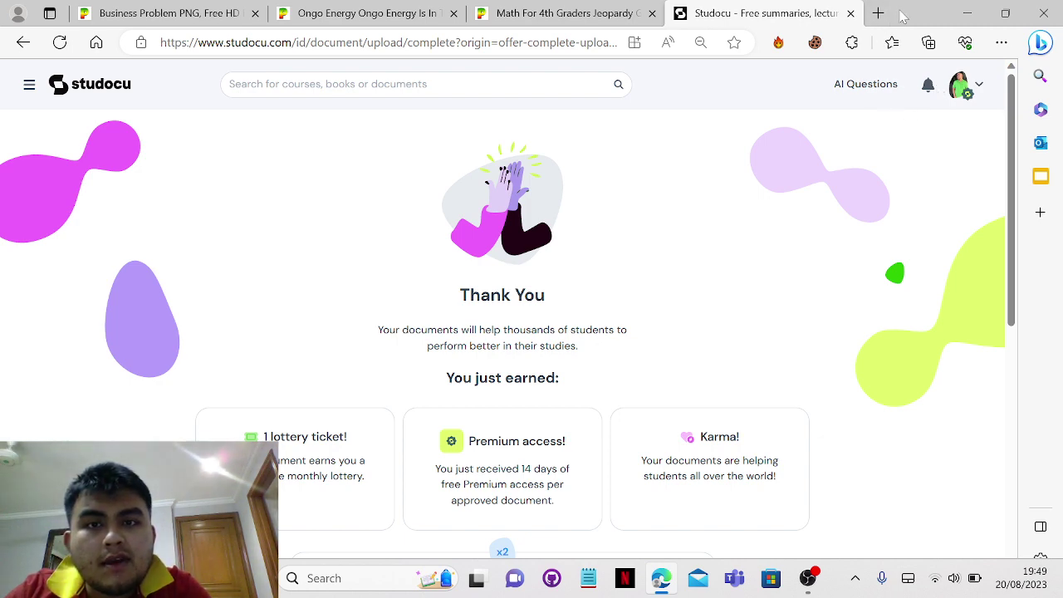
pyautogui.click(807, 578)
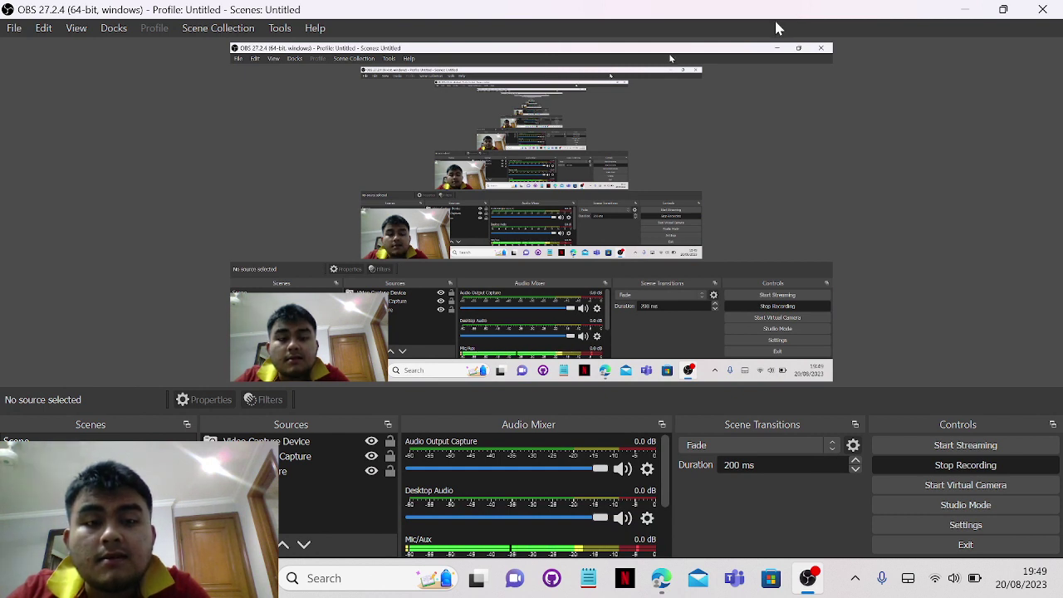
# Step: Restore OBS, reload Studocu, check the approval notification for Word Document 2, then minimize Edge
pyautogui.doubleClick(795, 7)
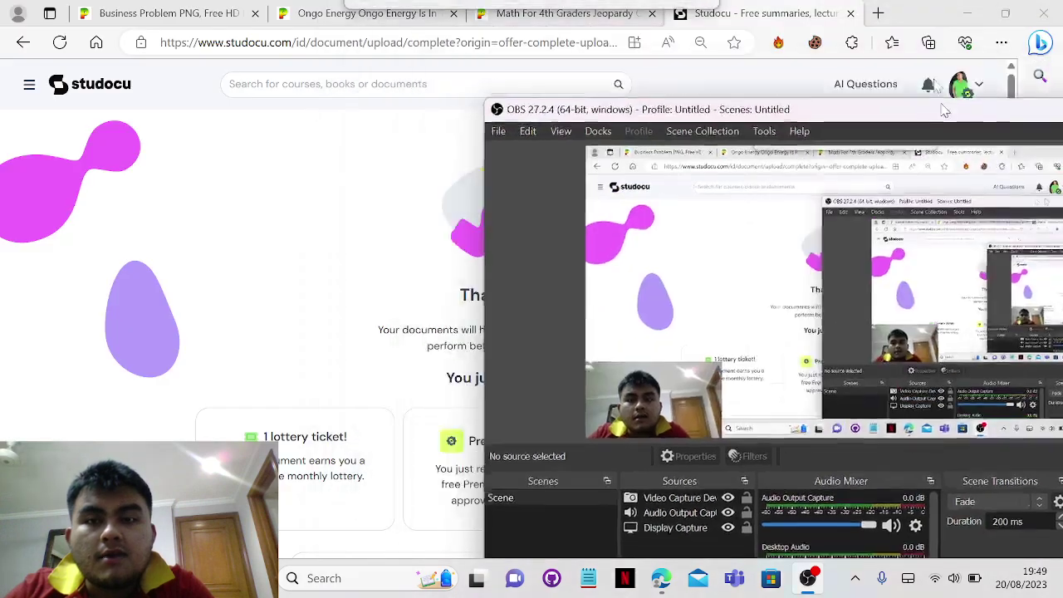
pyautogui.click(291, 19)
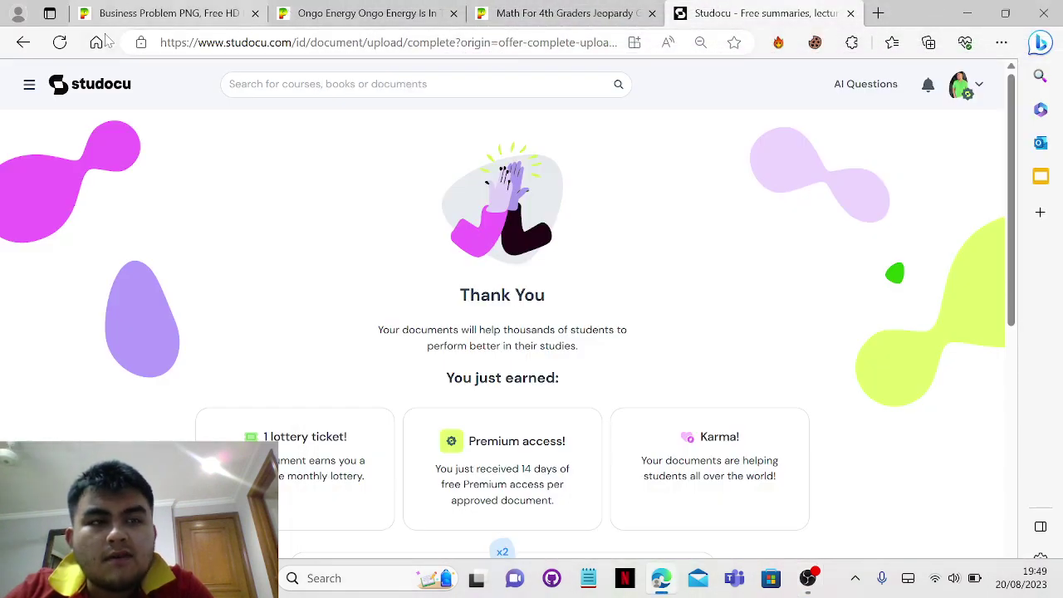
pyautogui.click(55, 48)
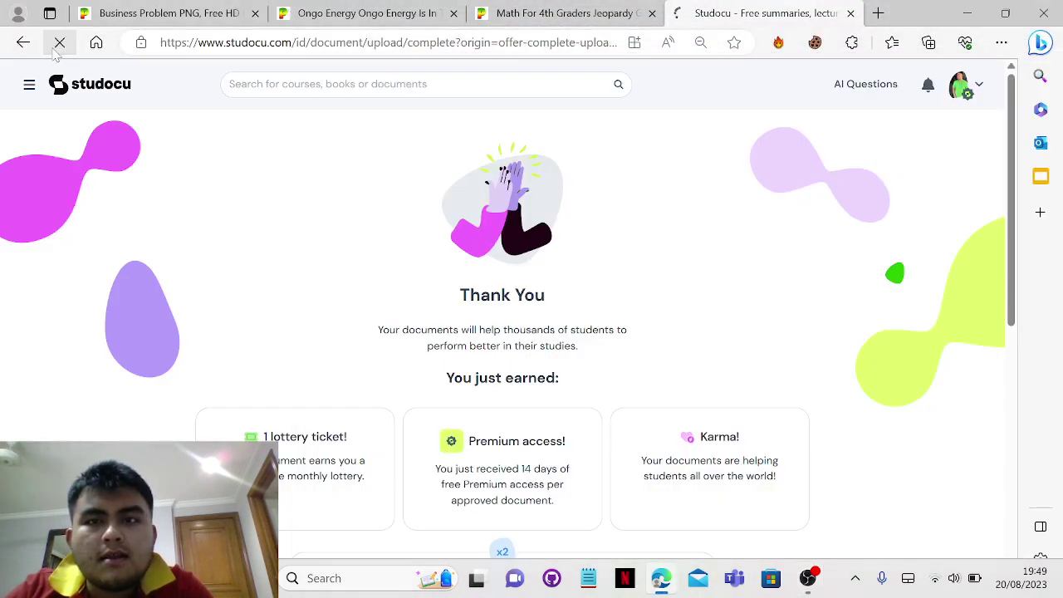
pyautogui.click(928, 87)
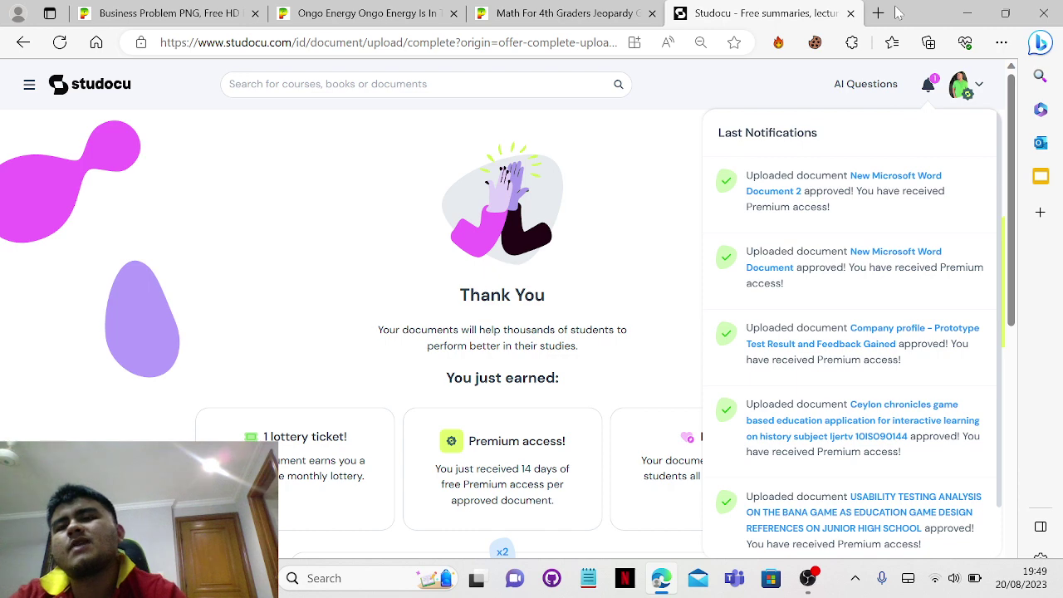
pyautogui.click(966, 13)
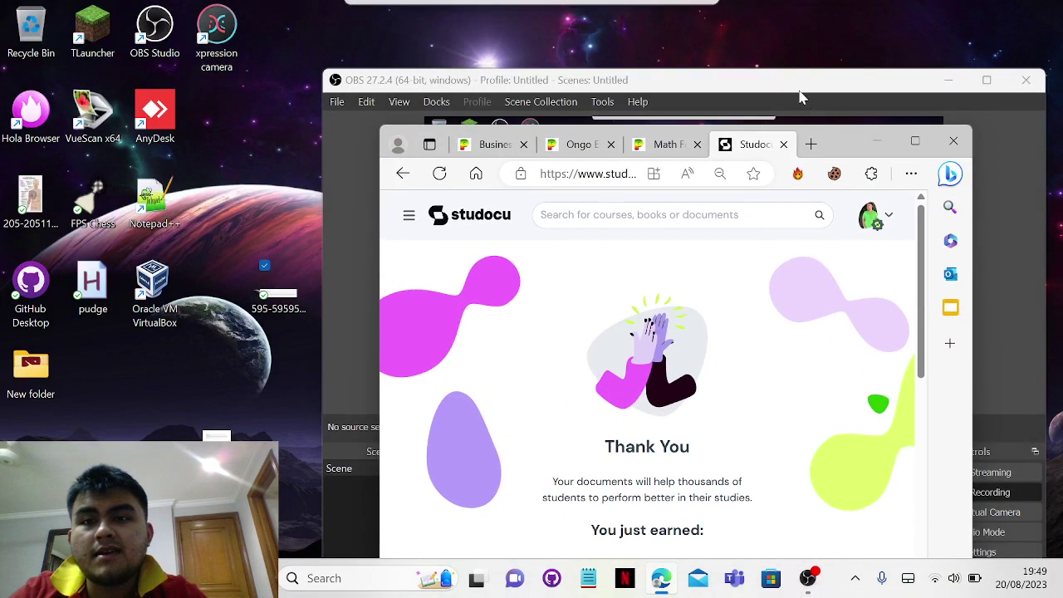